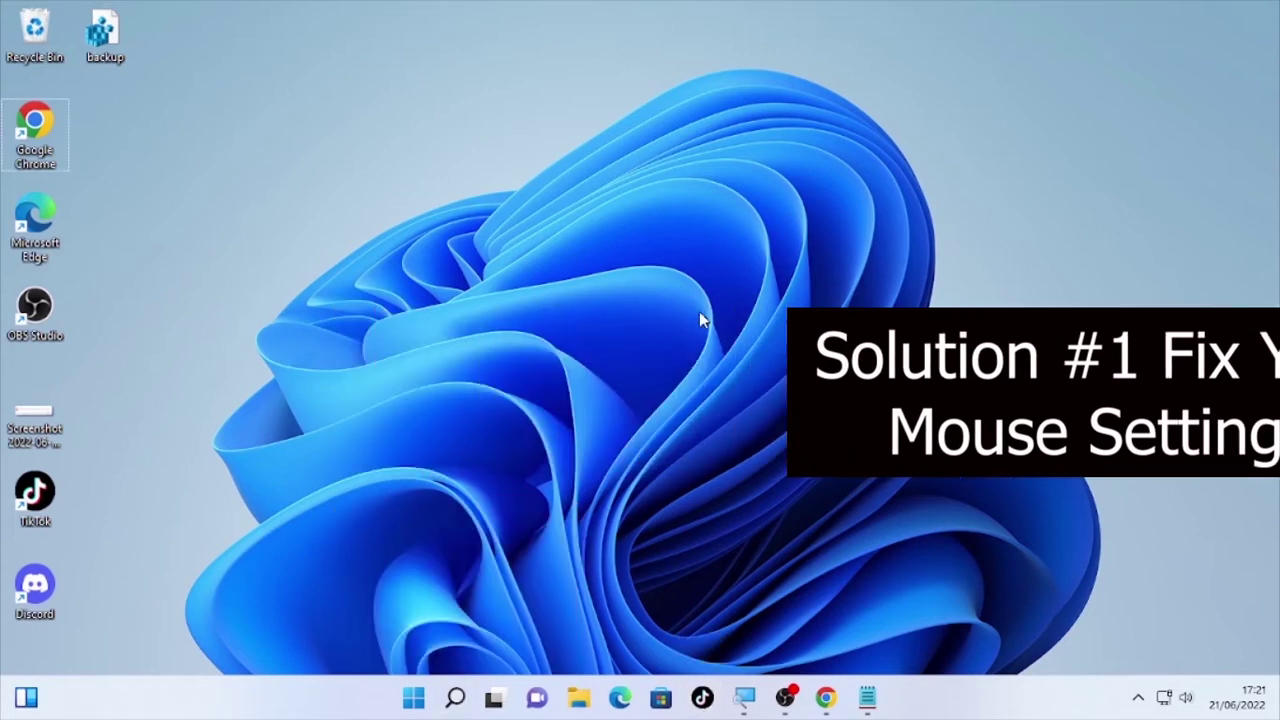
Search for 'control panel' and launch Control Panel.
left_click(457, 700)
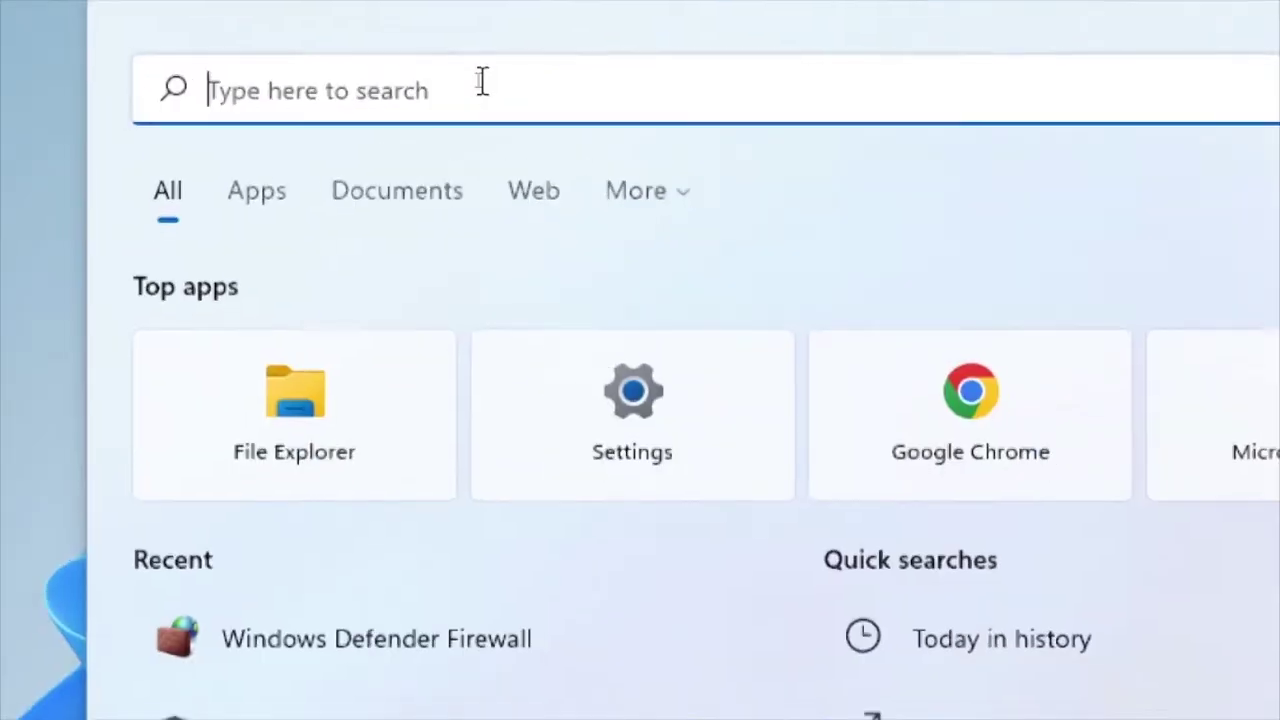
type("control panel")
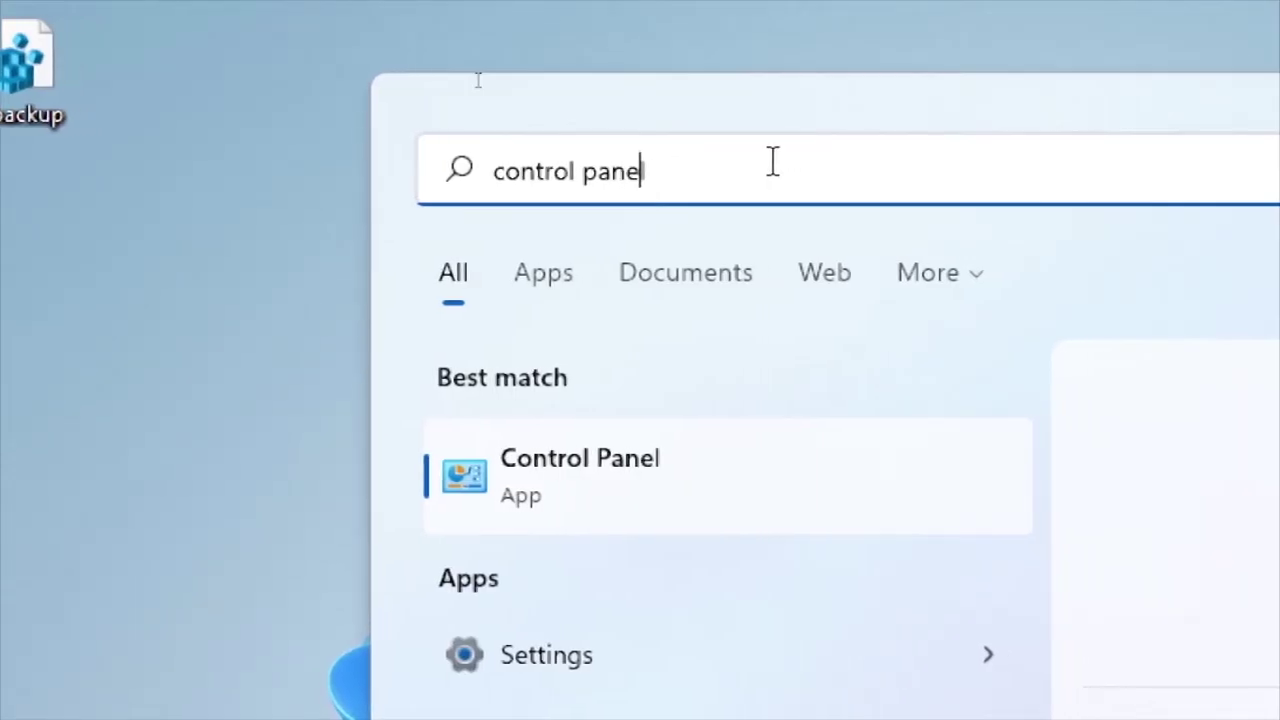
left_click(577, 509)
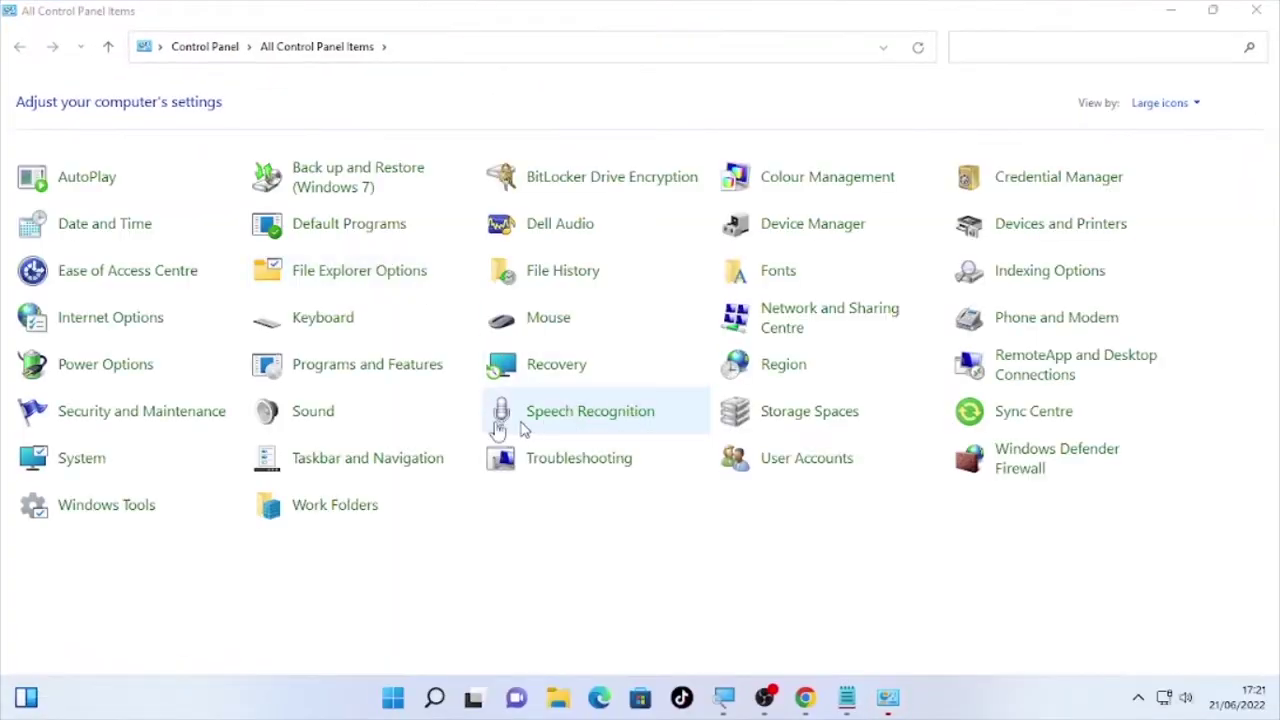
Keep Control Panel in Large icons view and open Mouse properties.
left_click(577, 333)
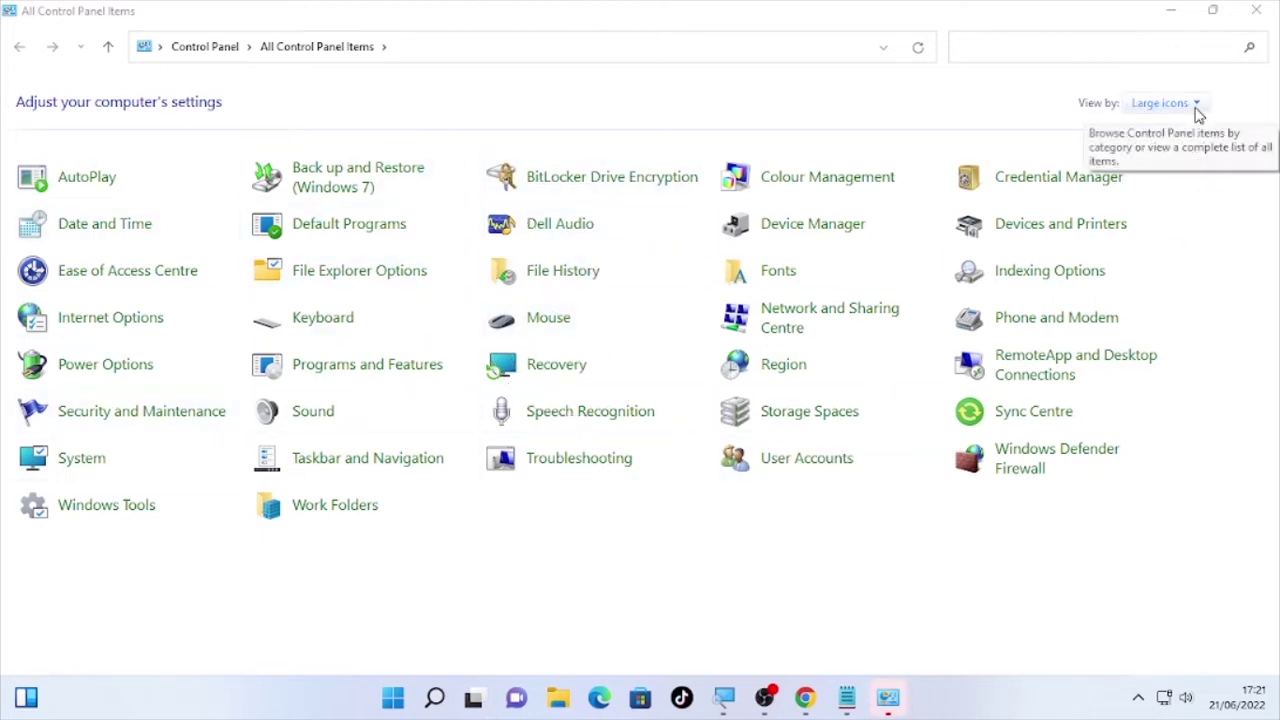
left_click(1196, 110)
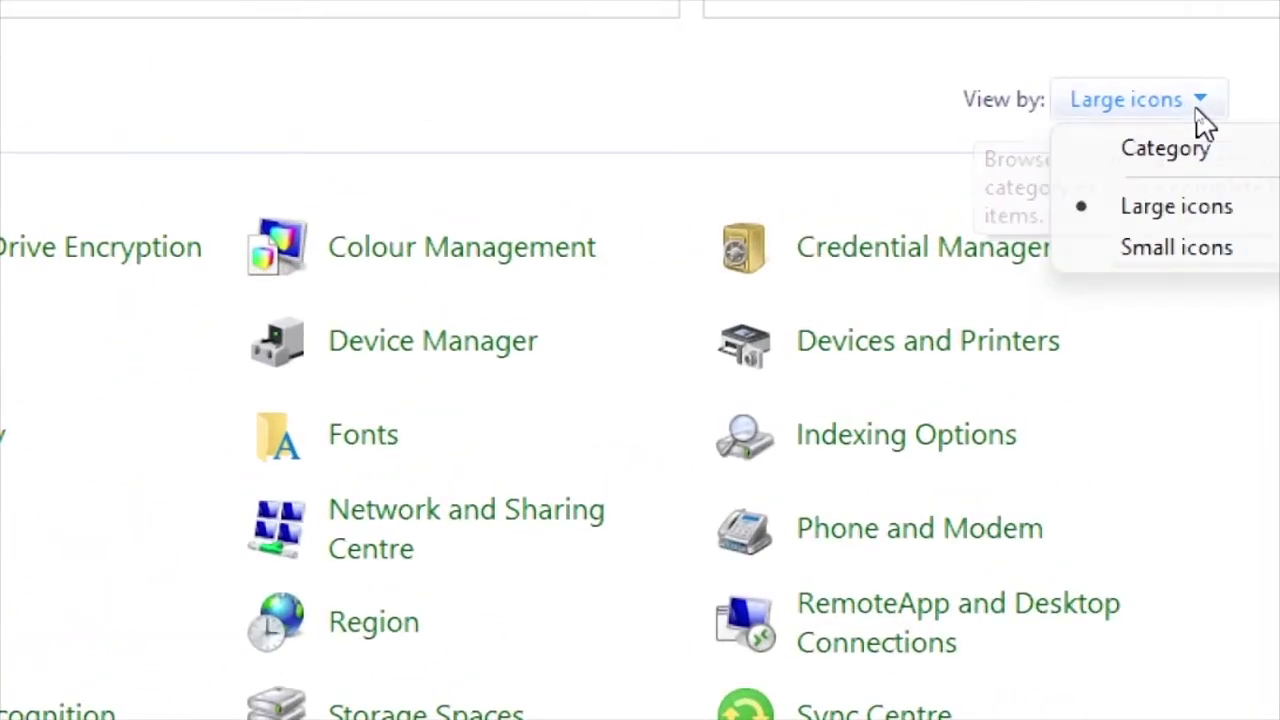
left_click(1179, 217)
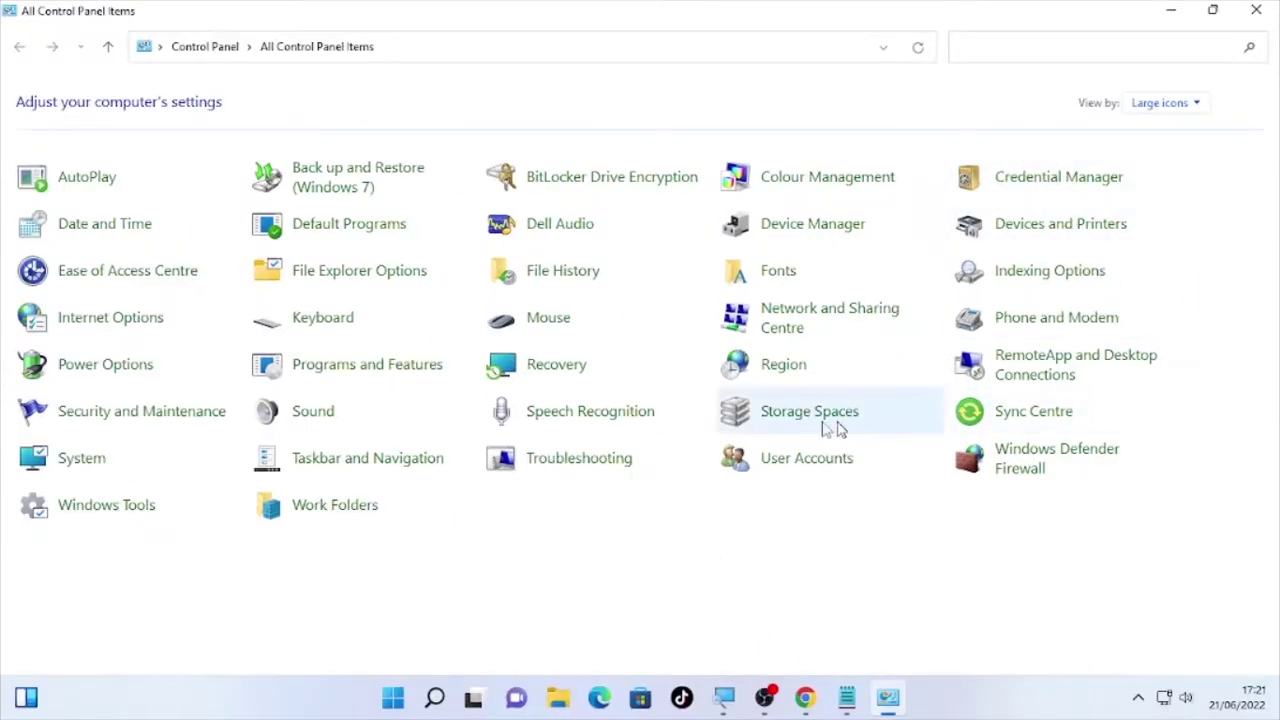
left_click(47, 522)
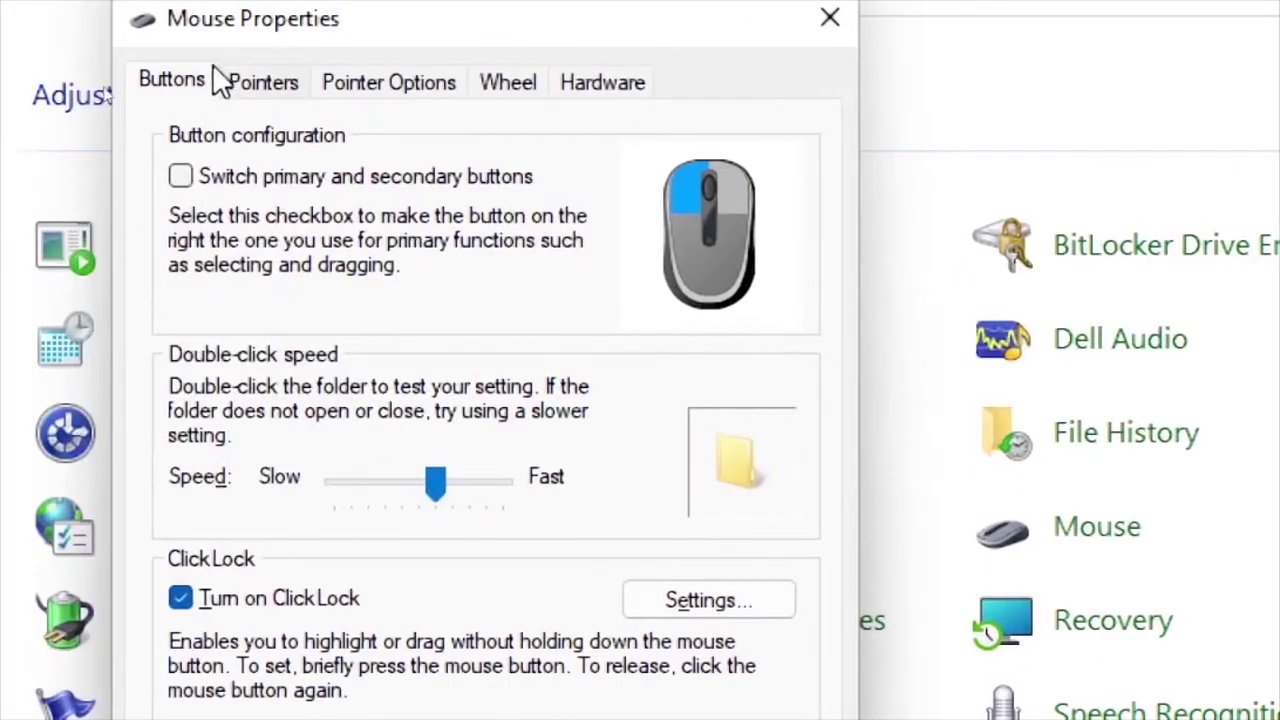
Uncheck Turn on ClickLock on the Buttons tab, apply and confirm, then close Control Panel.
left_click(95, 91)
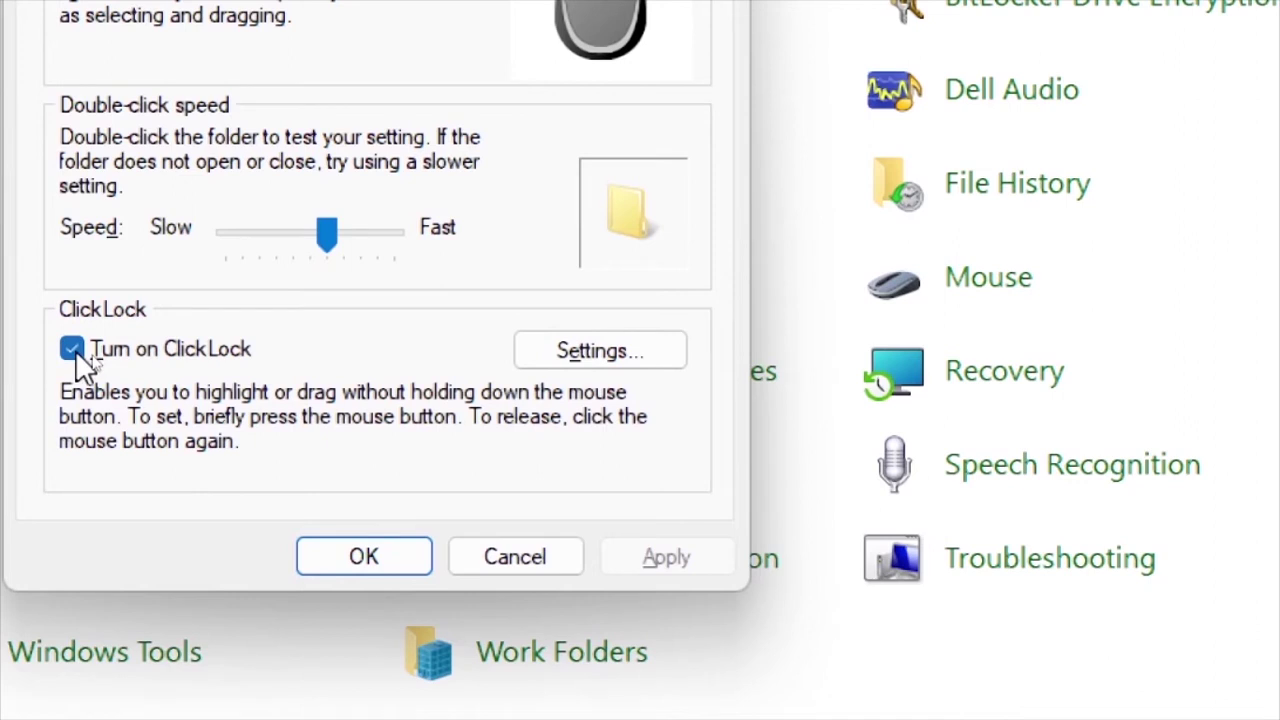
left_click(72, 348)
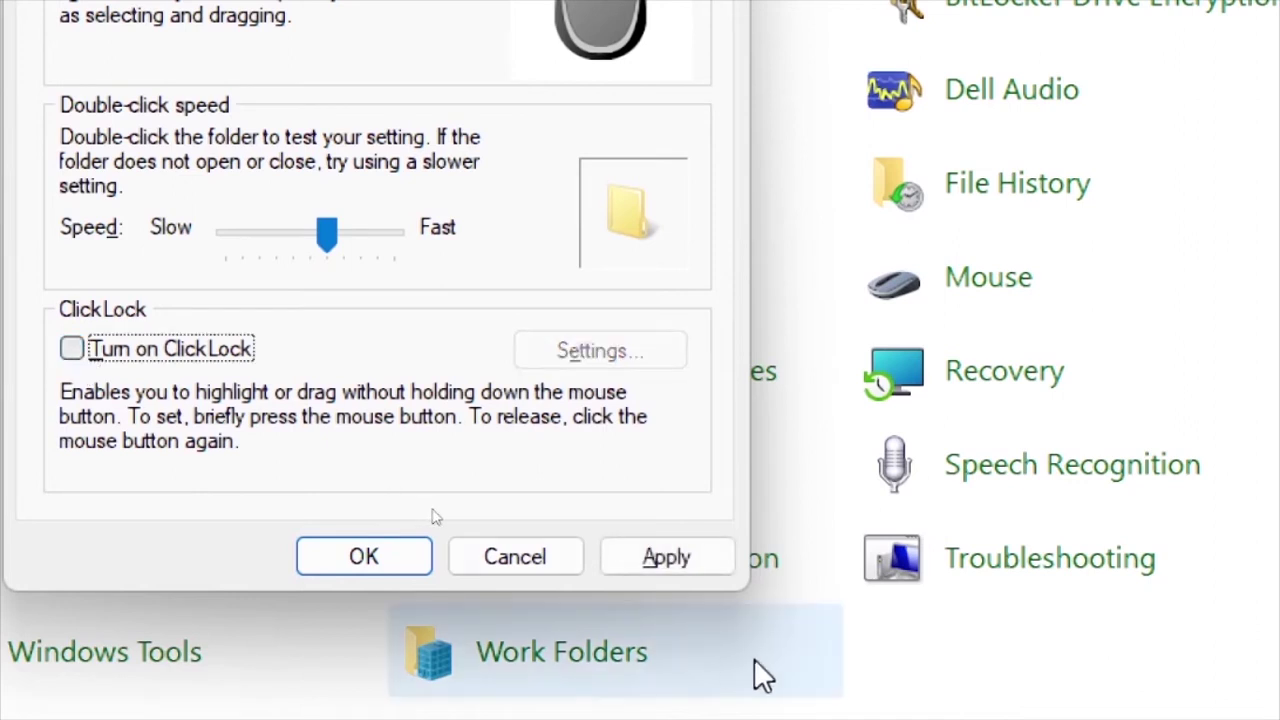
left_click(670, 565)
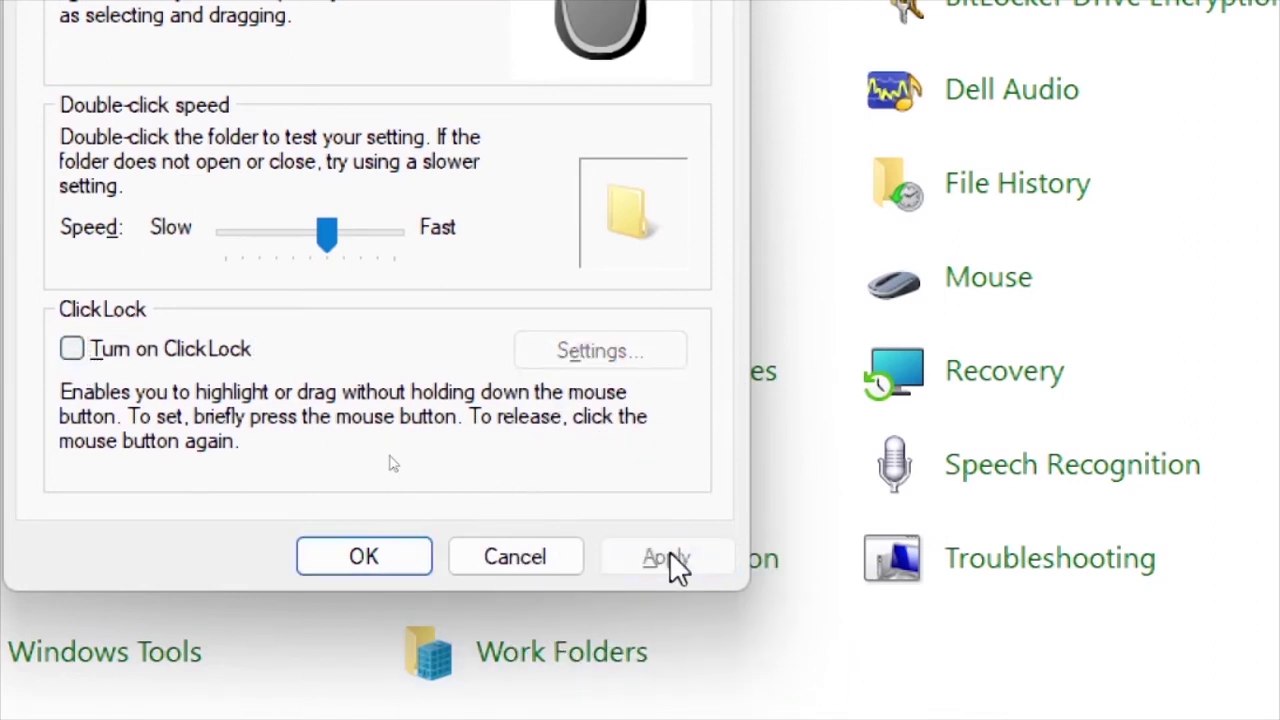
left_click(350, 562)
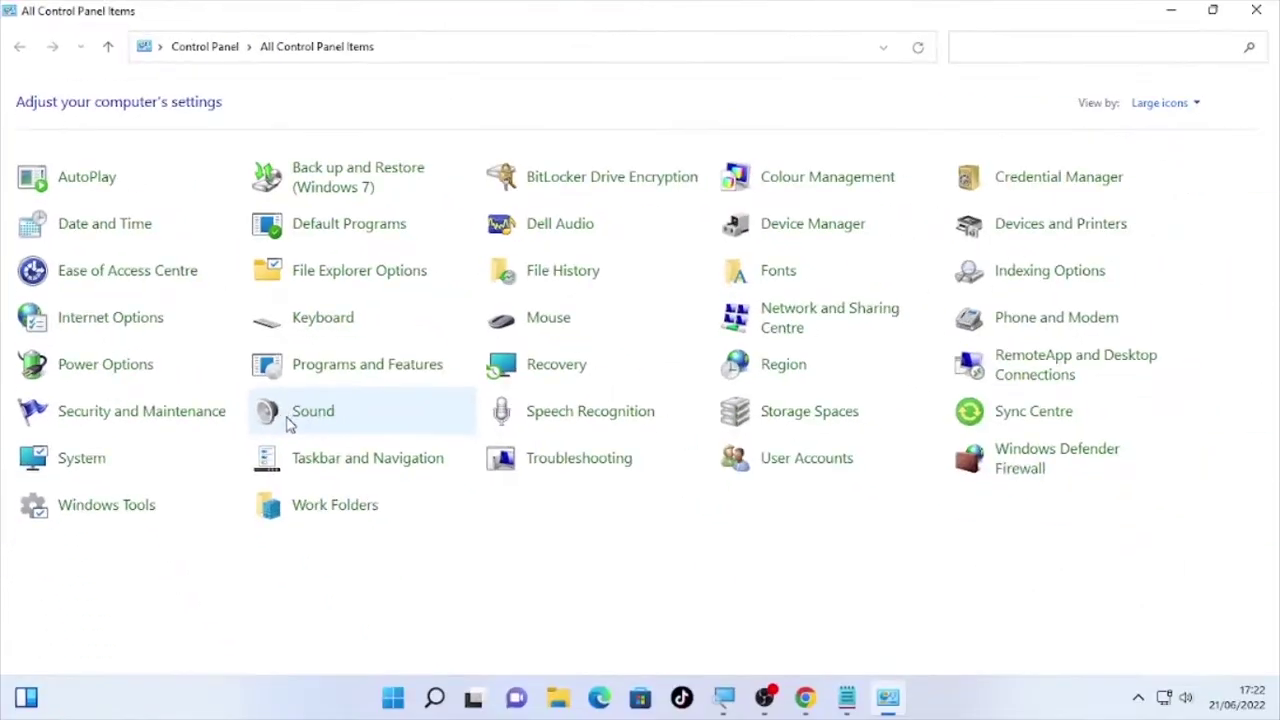
left_click(1256, 10)
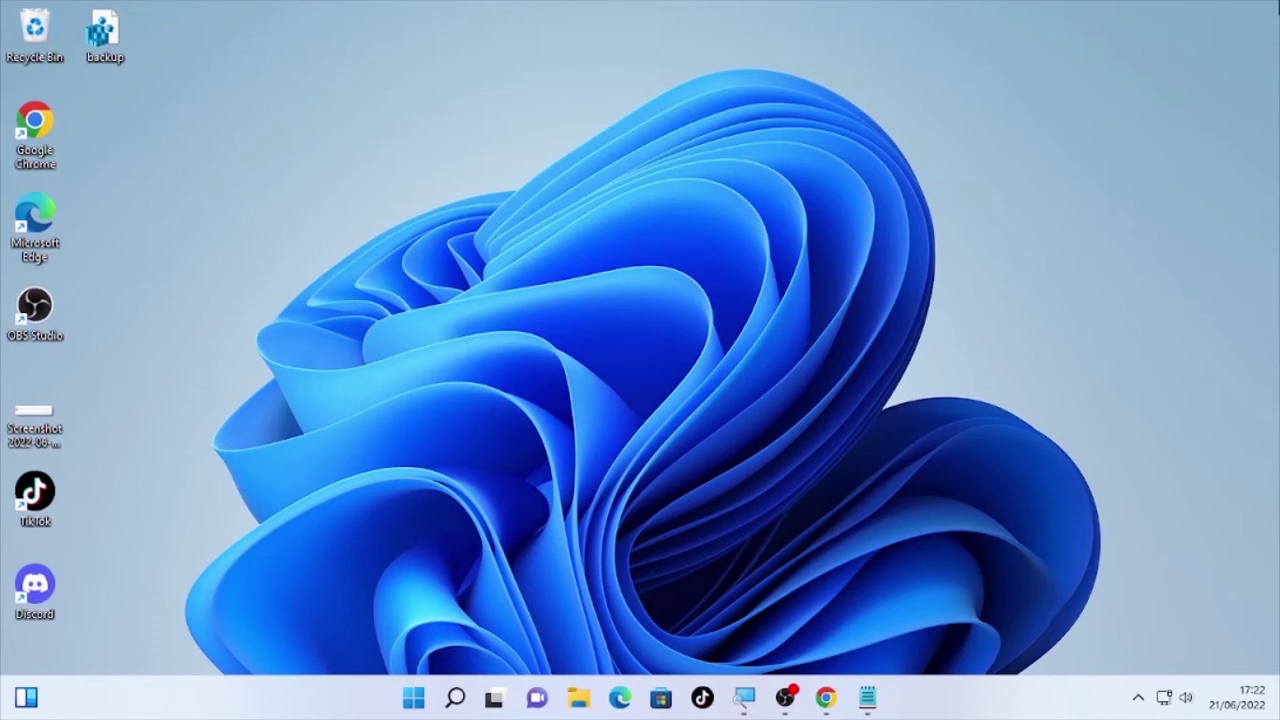
Search for 'settings' and launch the Settings app.
left_click(455, 697)
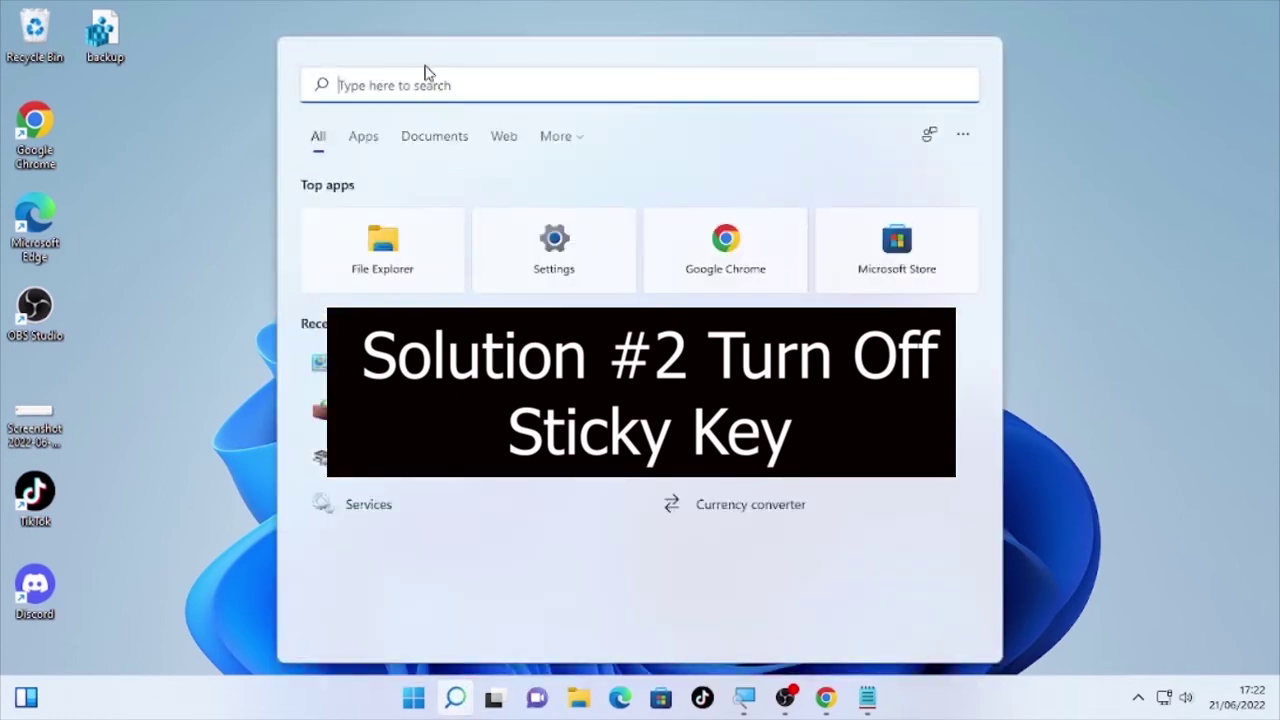
type("settings")
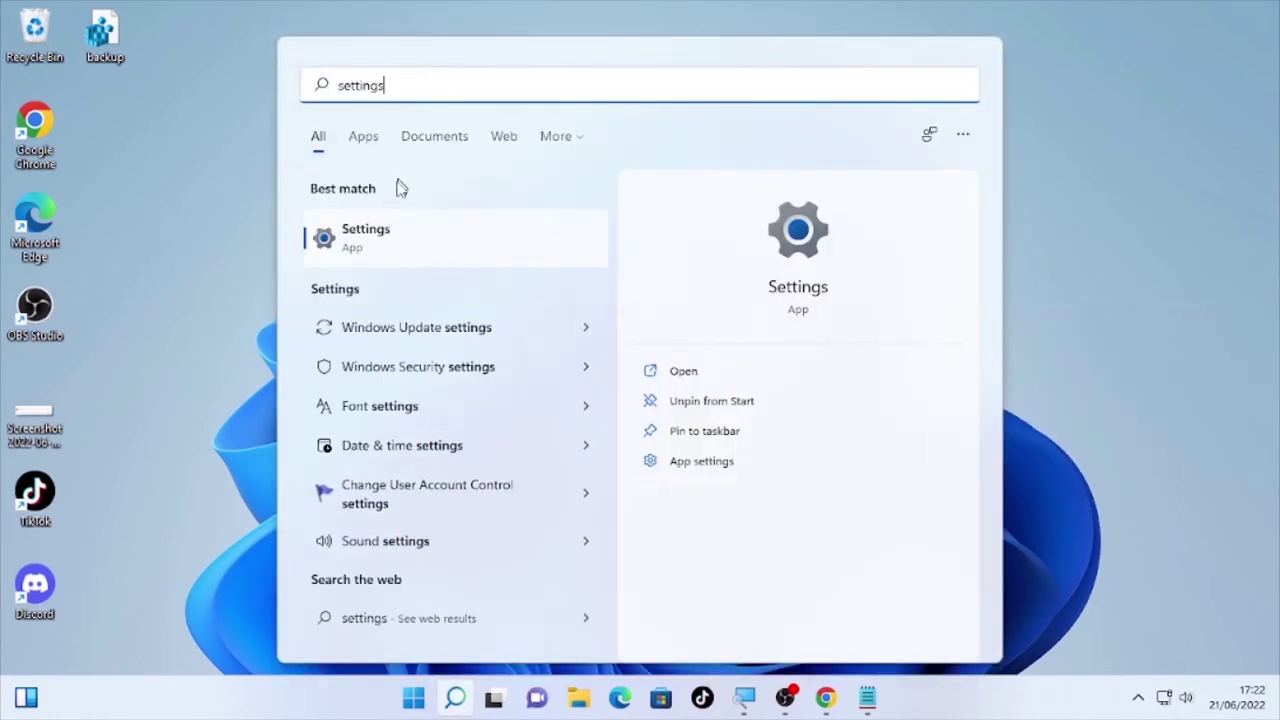
left_click(359, 250)
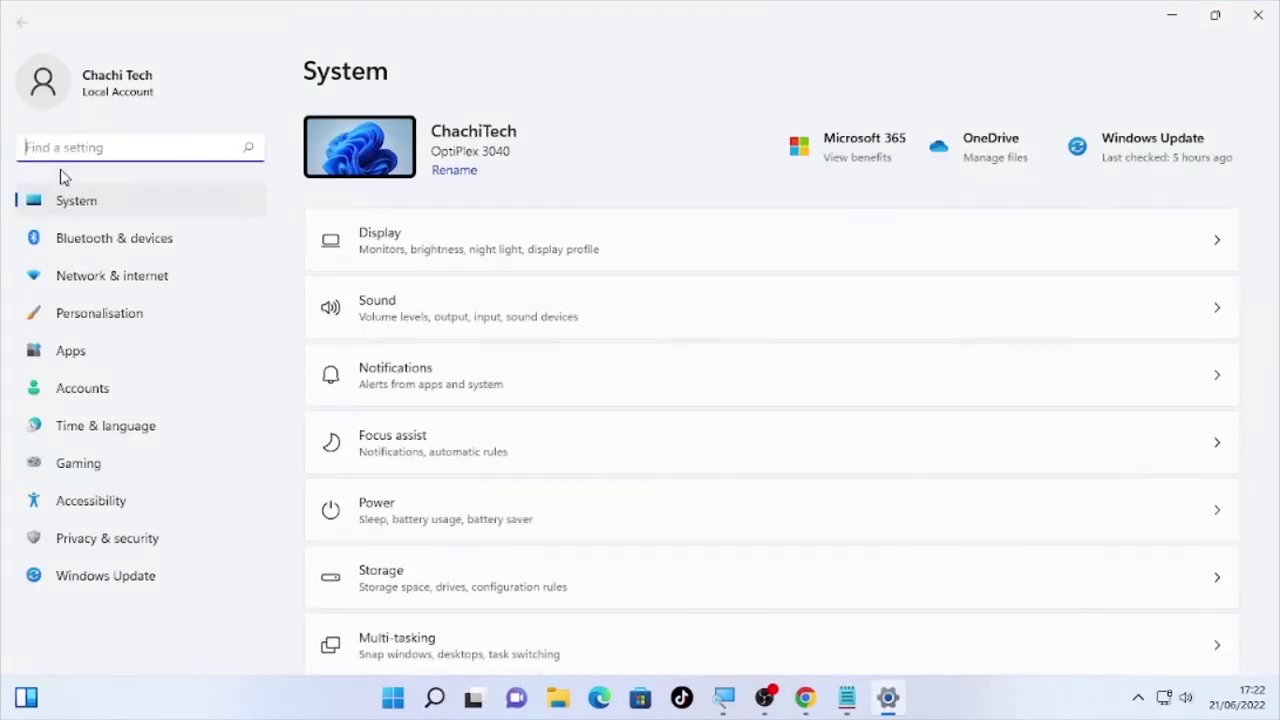
Under Accessibility > Keyboard, leave Sticky keys Off and close Settings.
left_click(87, 506)
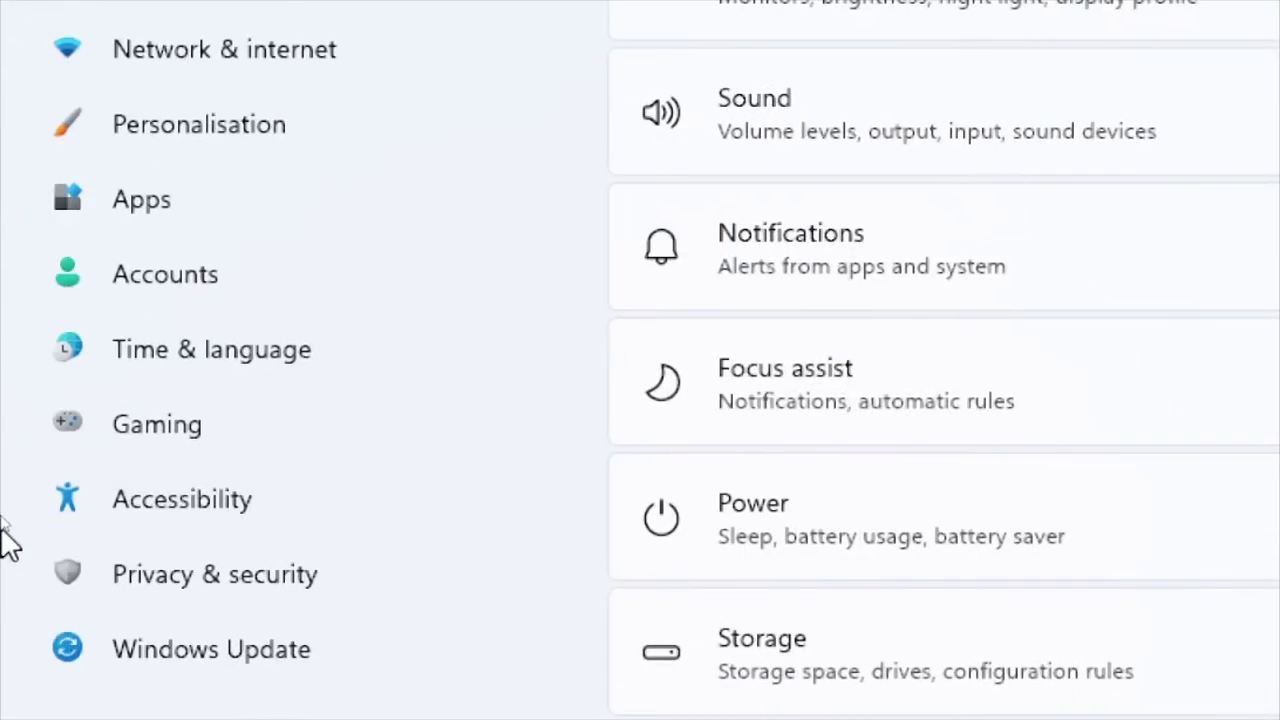
left_click(104, 503)
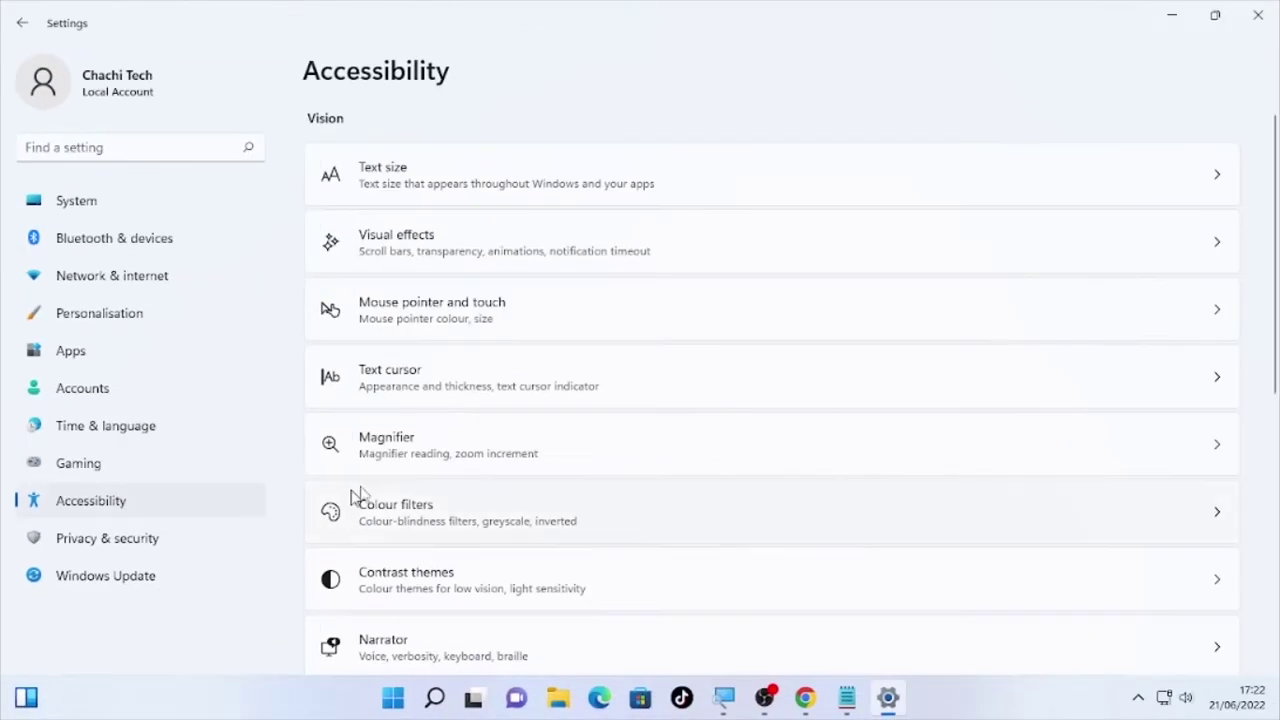
scroll(736, 283, "down", 5)
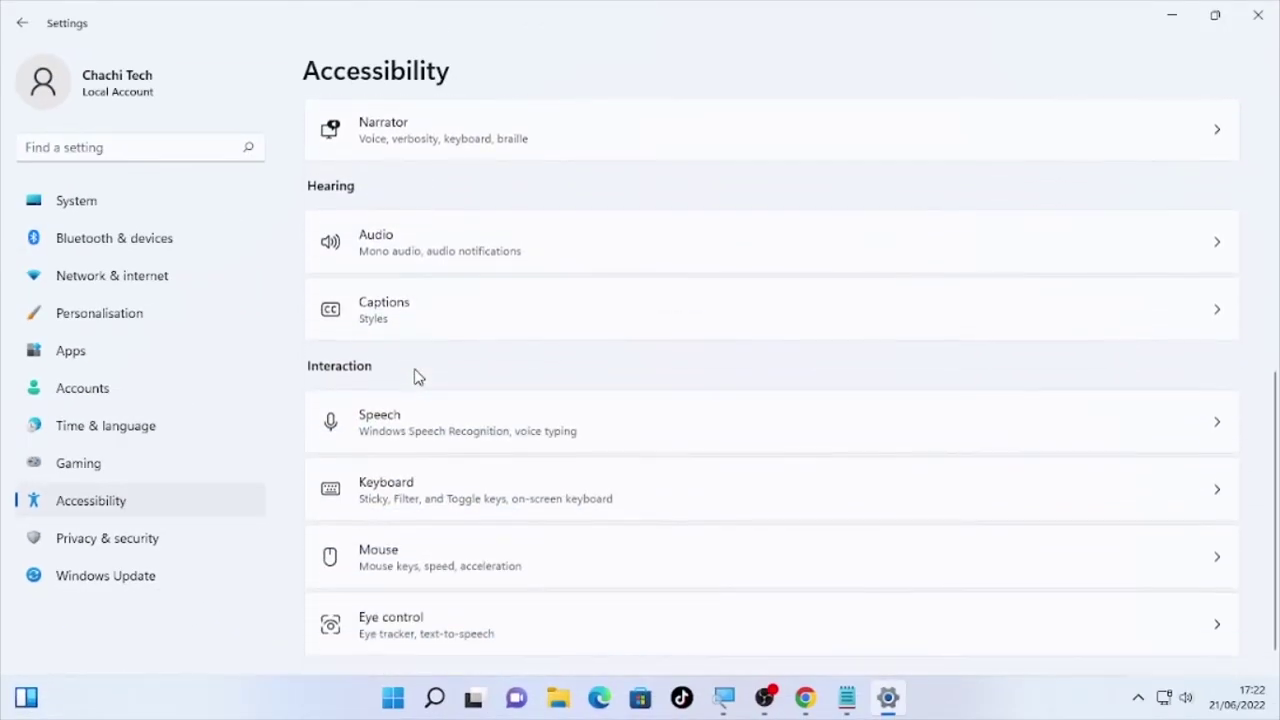
scroll(418, 376, "down", 1)
left_click(403, 481)
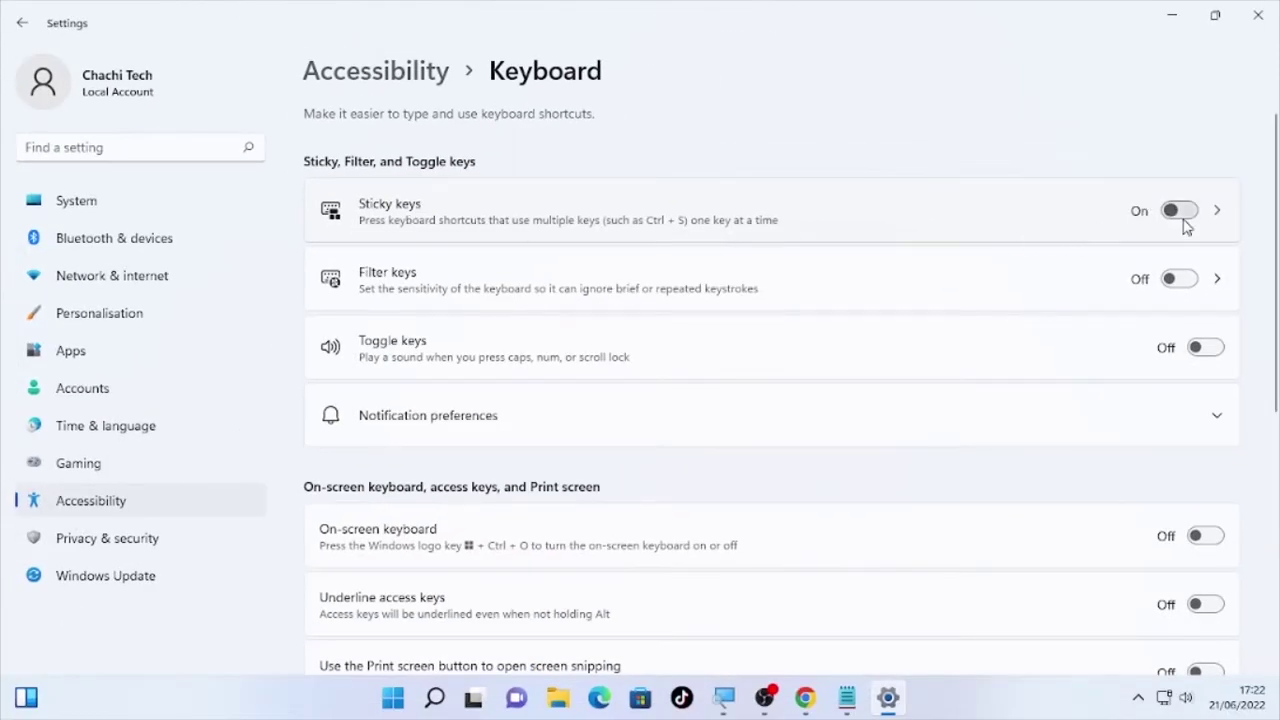
left_click(1183, 222)
left_click(1186, 218)
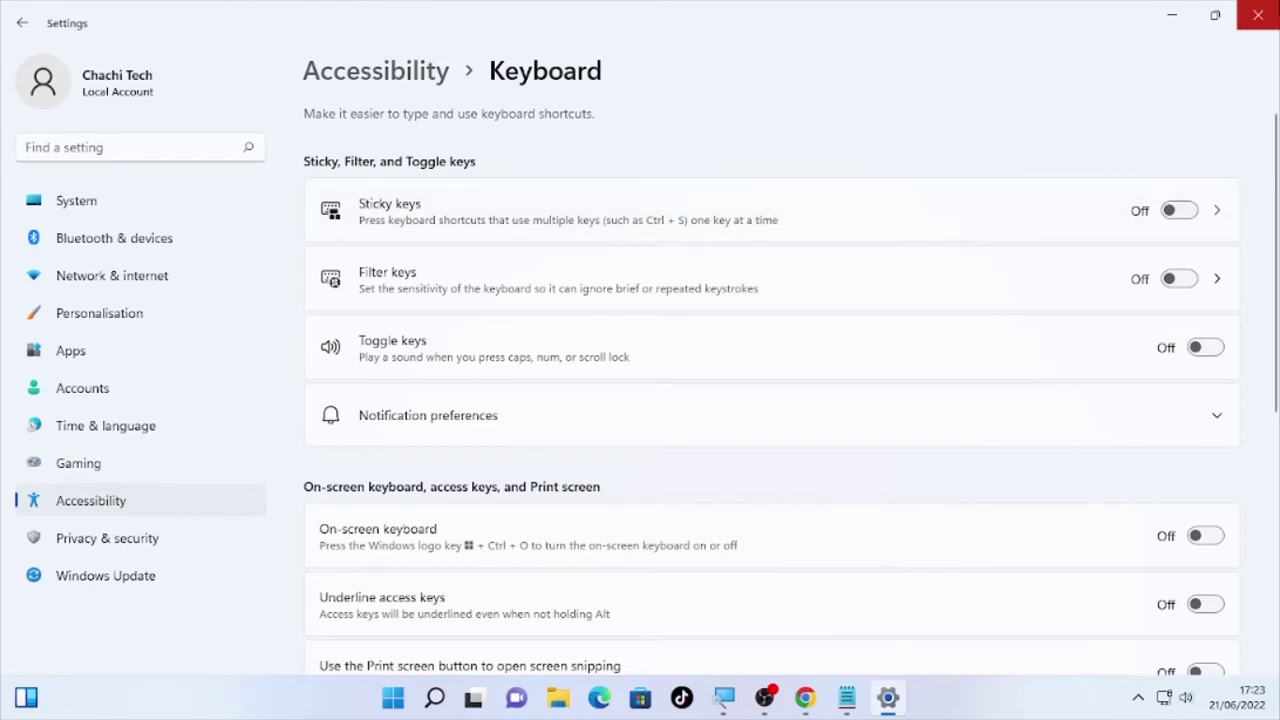
left_click(1258, 15)
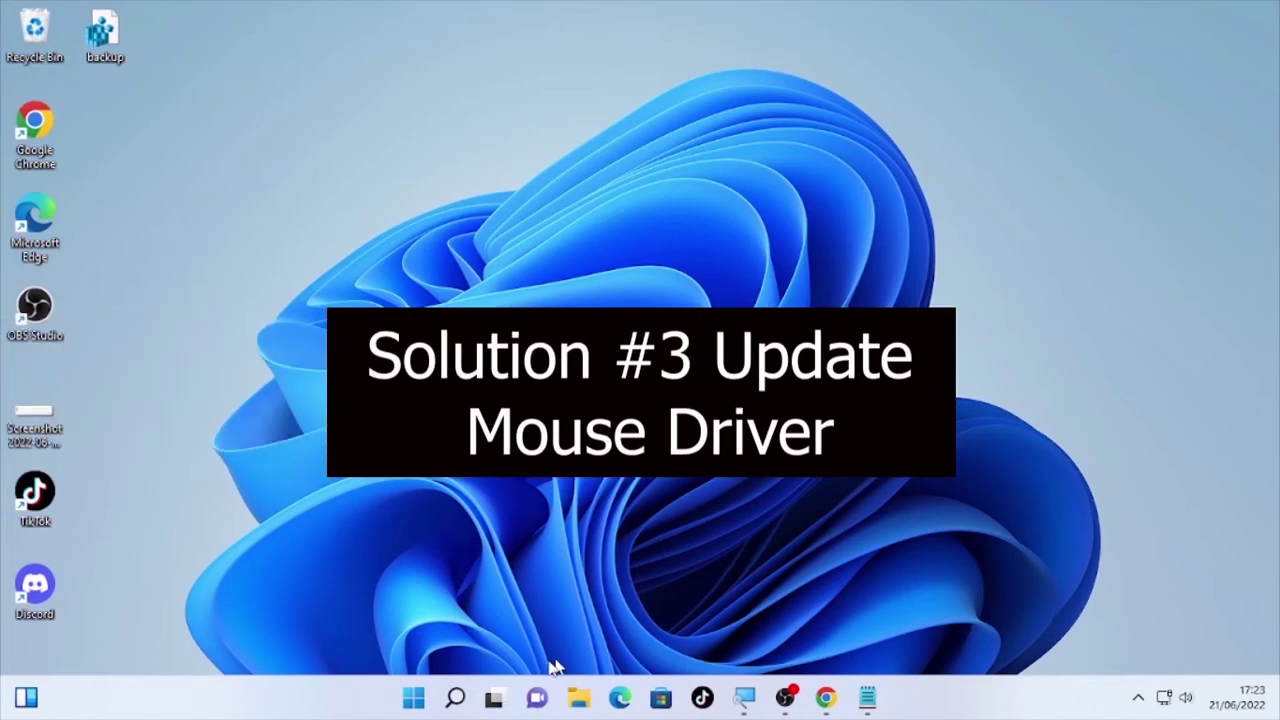
Search for 'device manager' and launch Device Manager.
left_click(455, 700)
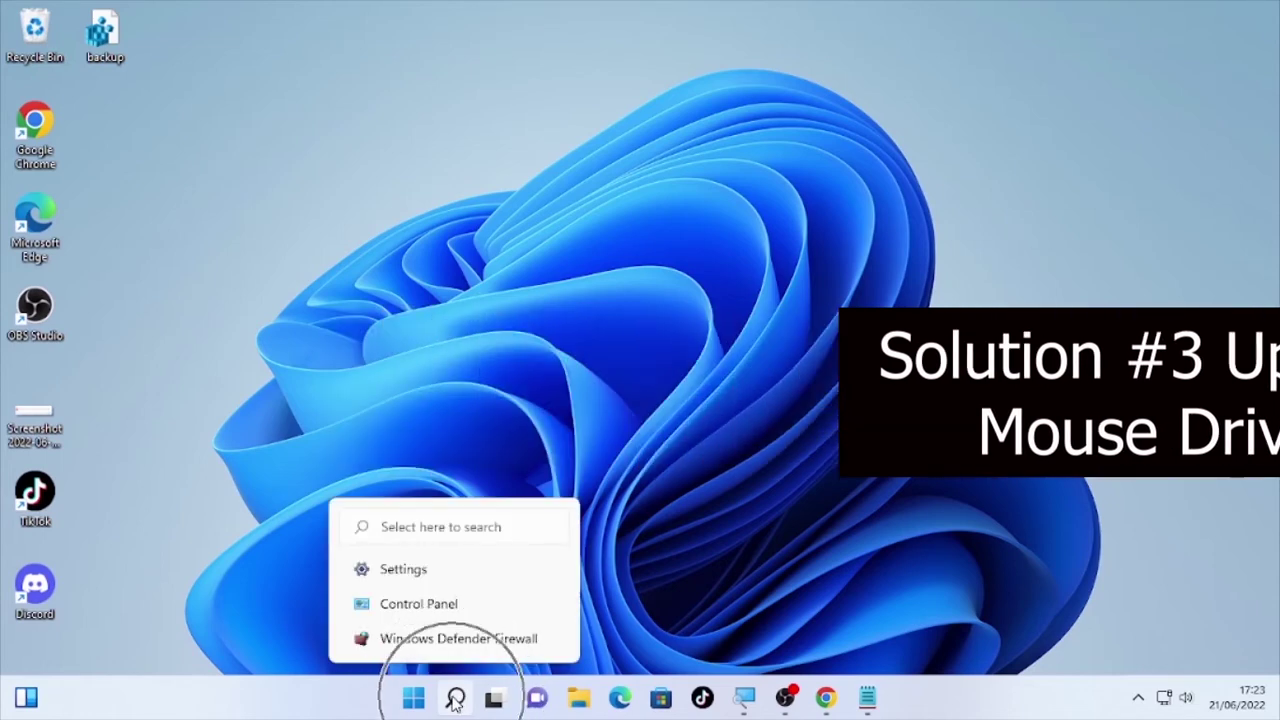
type("devicew")
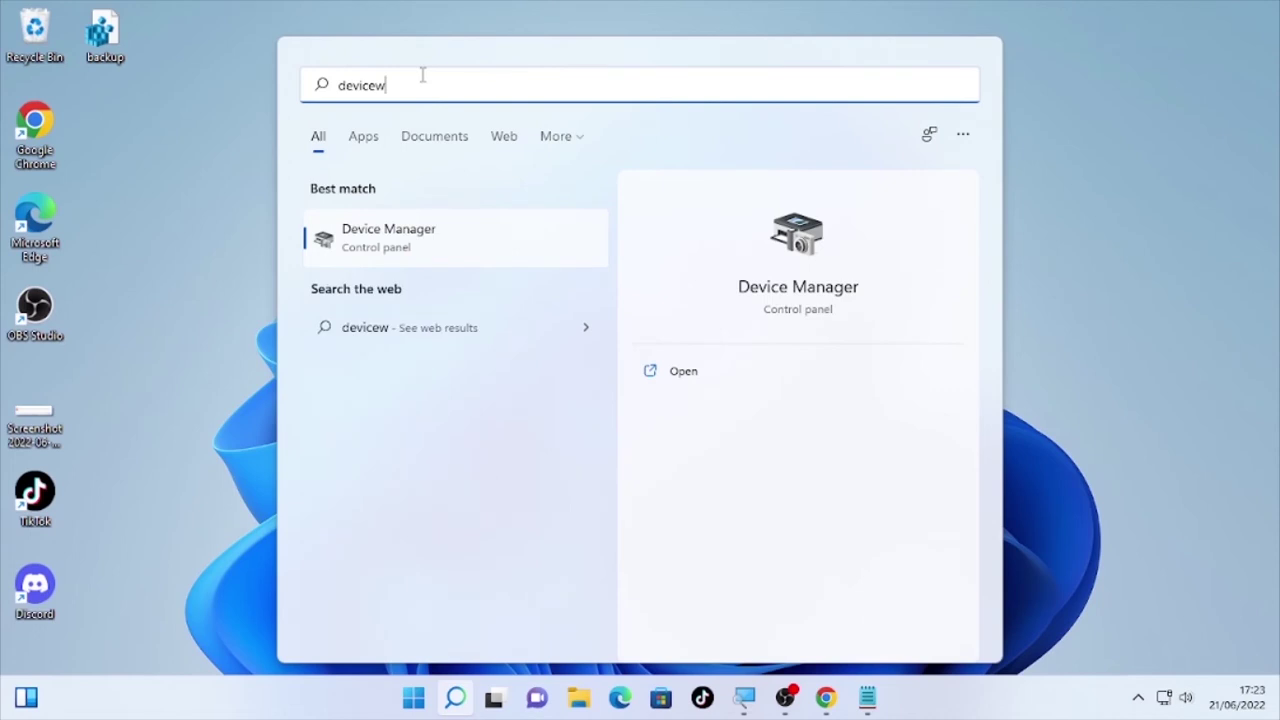
key("BackSpace")
type("manager")
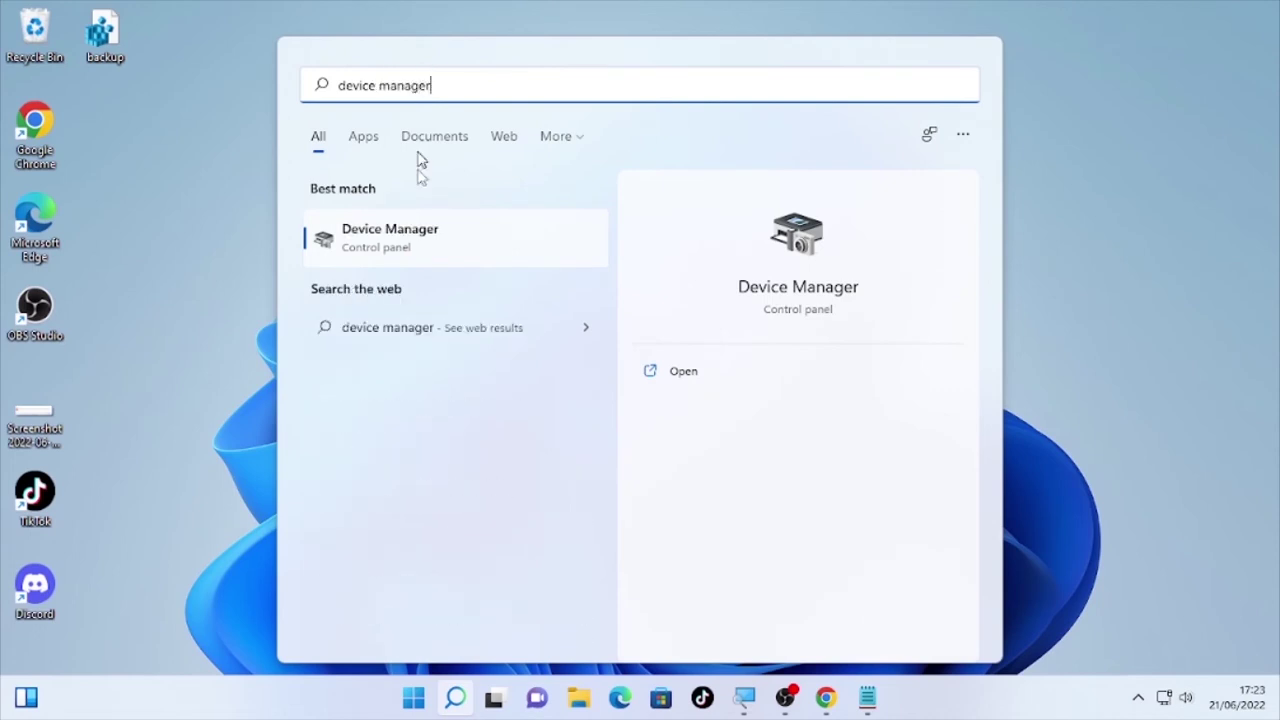
left_click(407, 236)
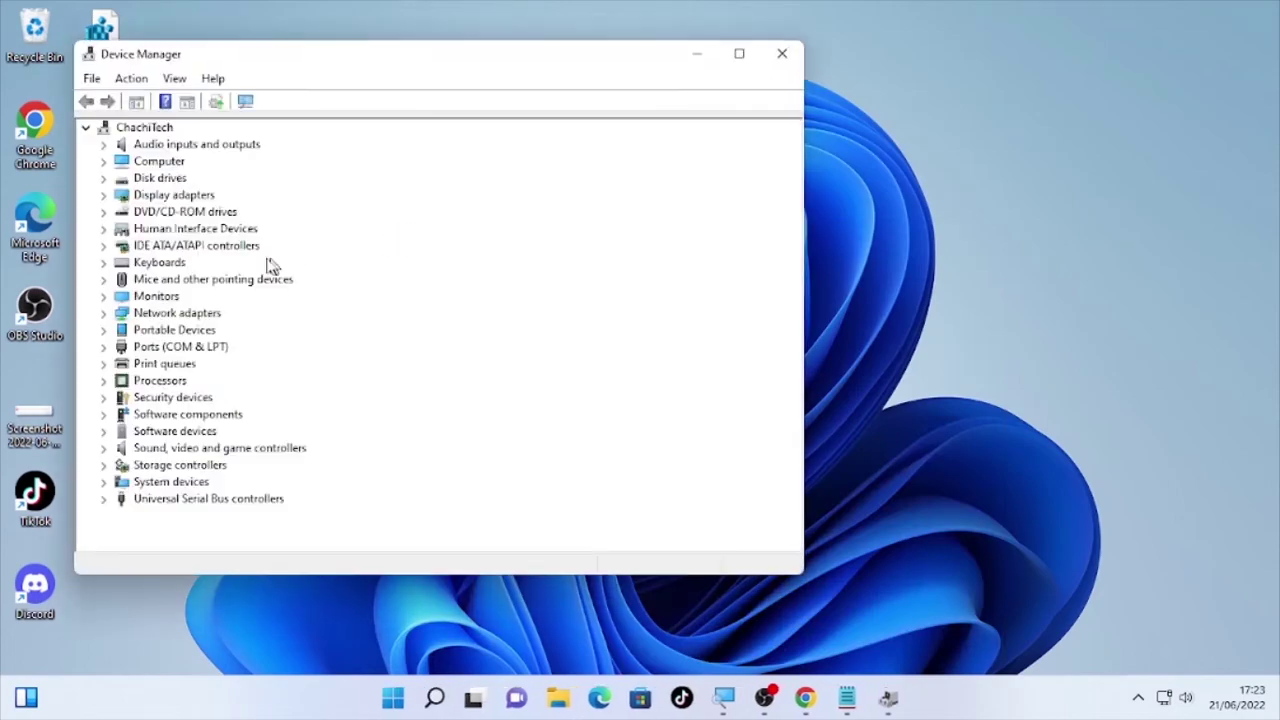
Move the window right, expand Mice and other pointing devices, and select HID-compliant mouse.
left_click_drag(353, 68, 584, 71)
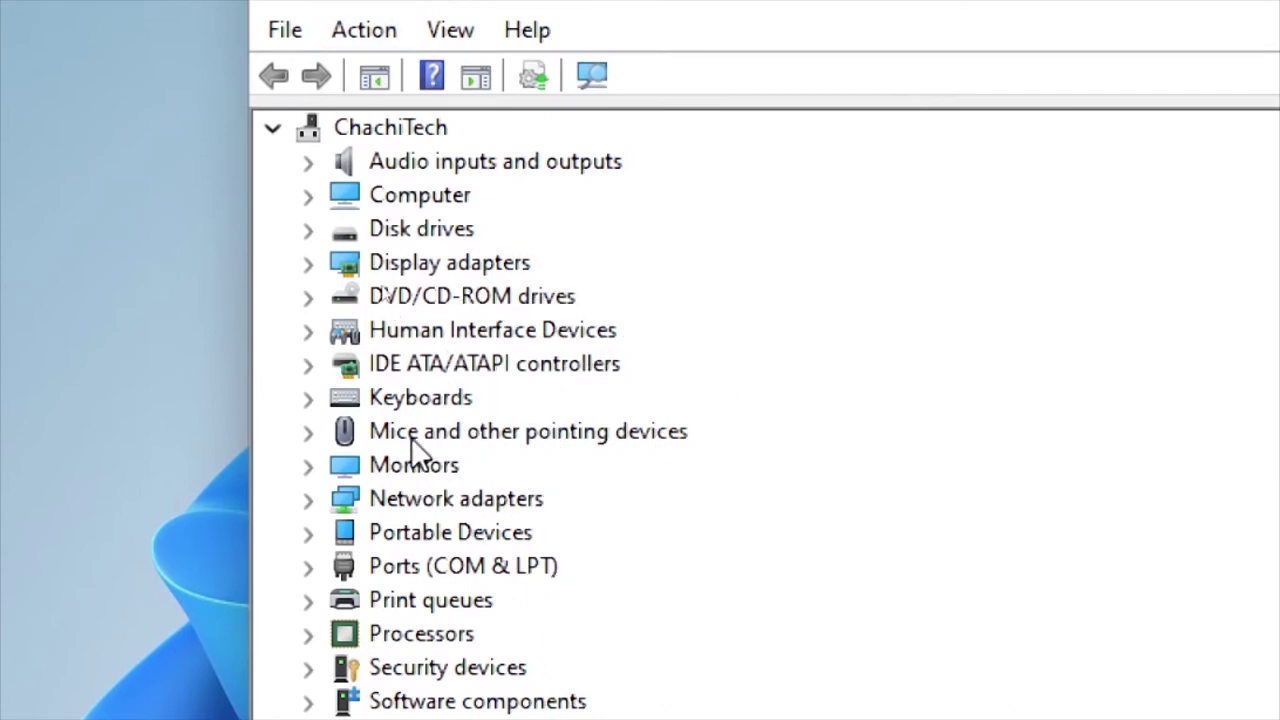
left_click(305, 438)
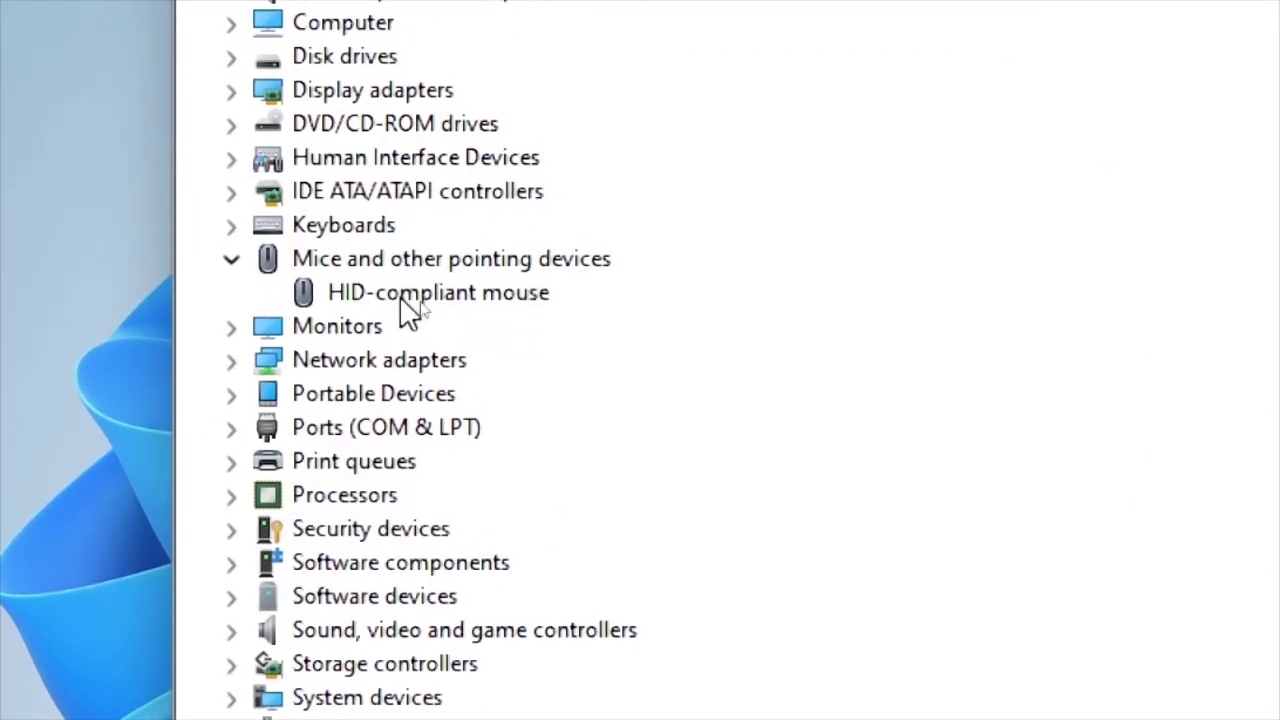
left_click(429, 306)
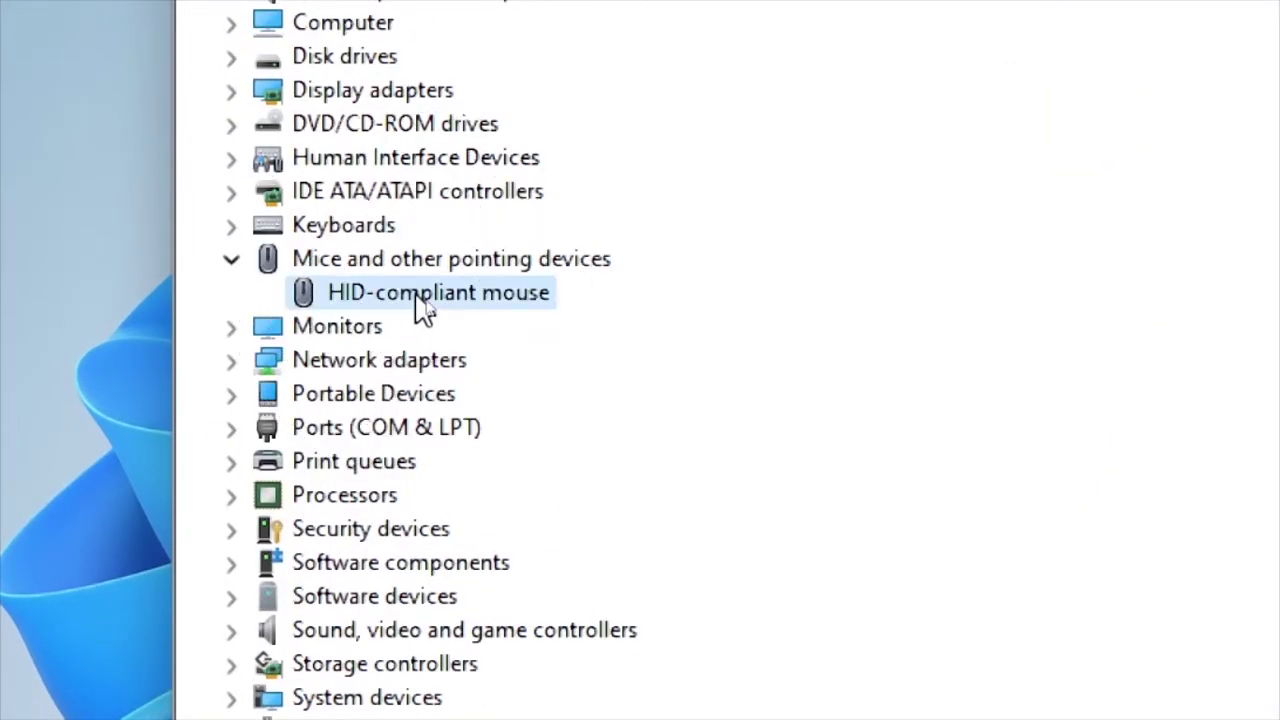
Update the HID-compliant mouse driver by picking HID-compliant device from the computer's driver list.
right_click(425, 306)
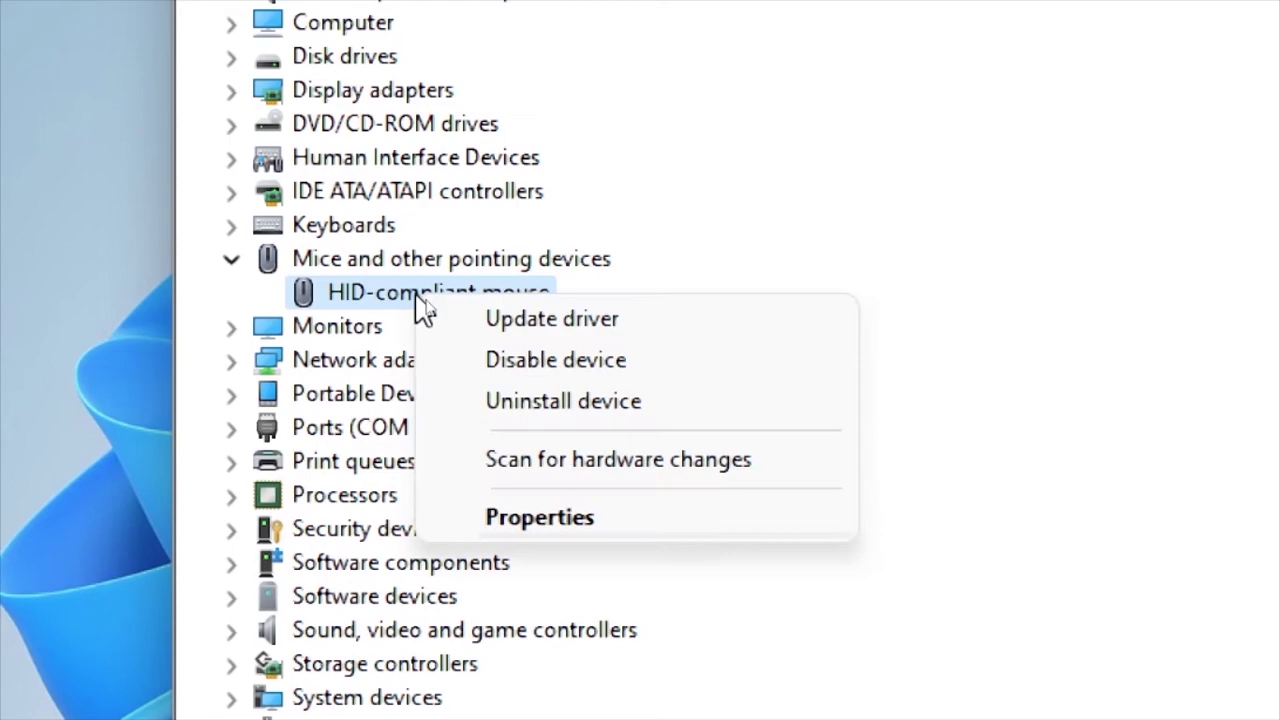
left_click(531, 318)
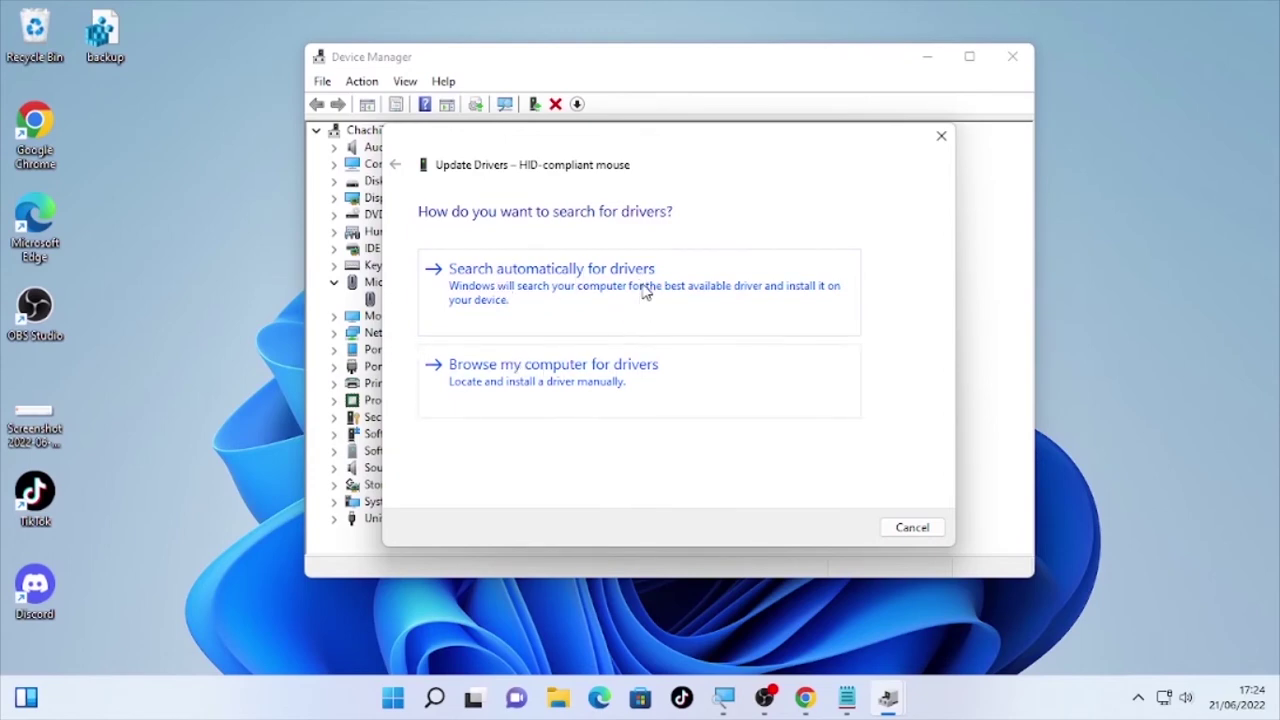
left_click(583, 386)
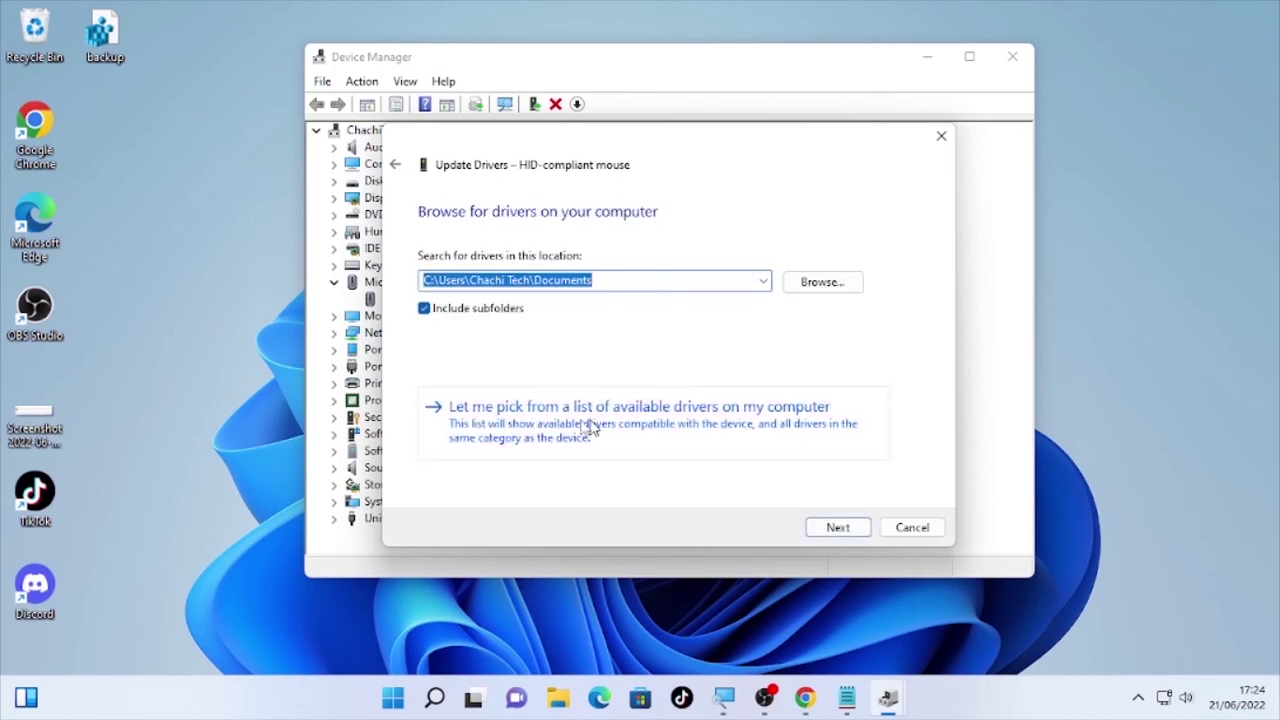
left_click(607, 428)
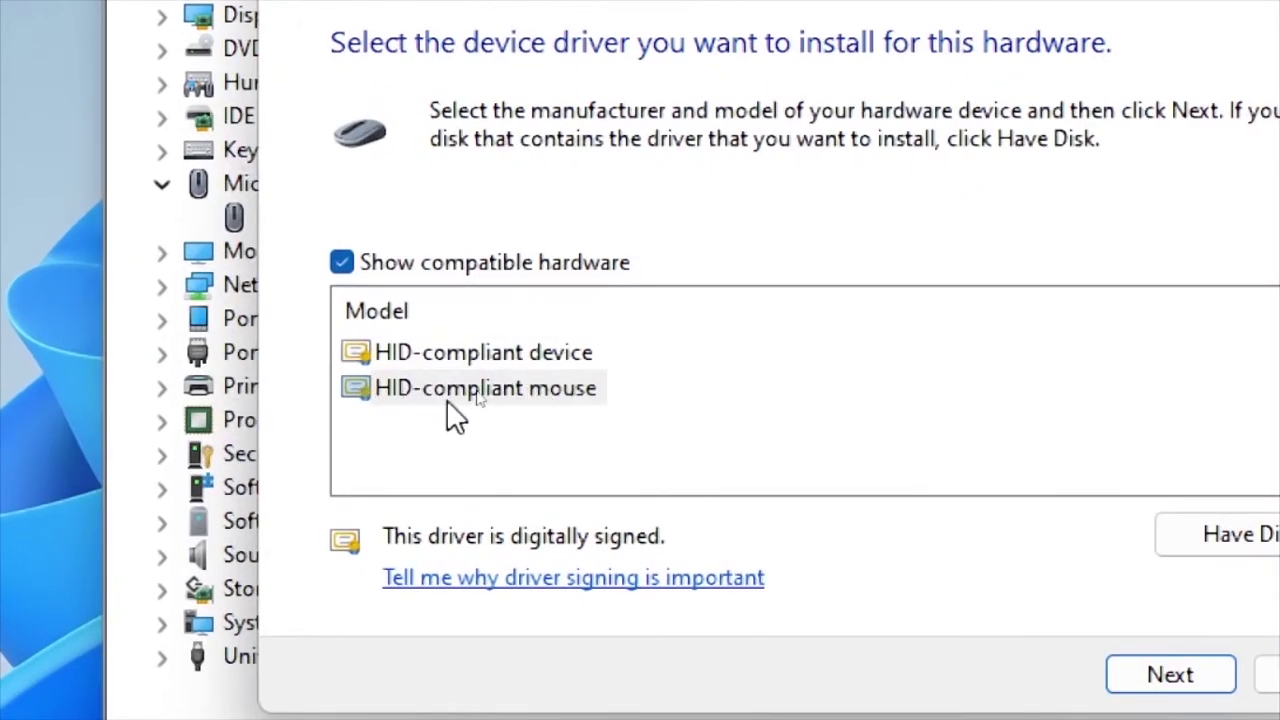
left_click(561, 356)
left_click(543, 366)
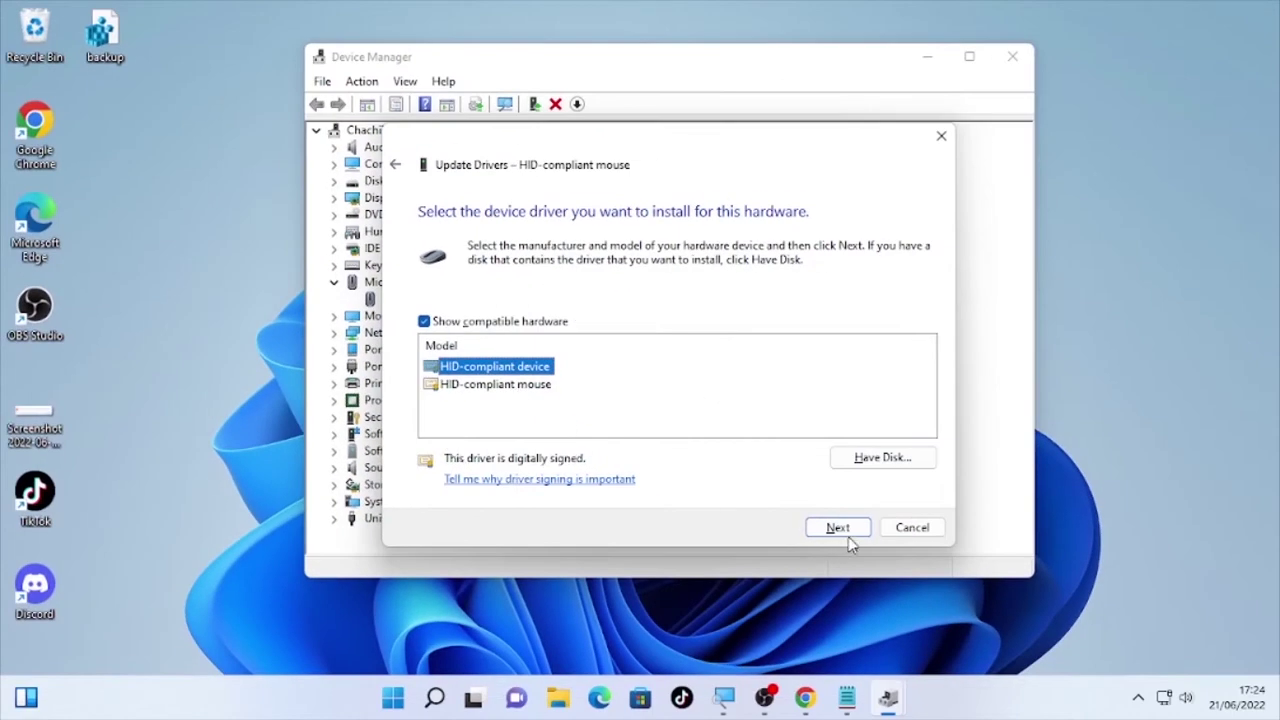
left_click(838, 530)
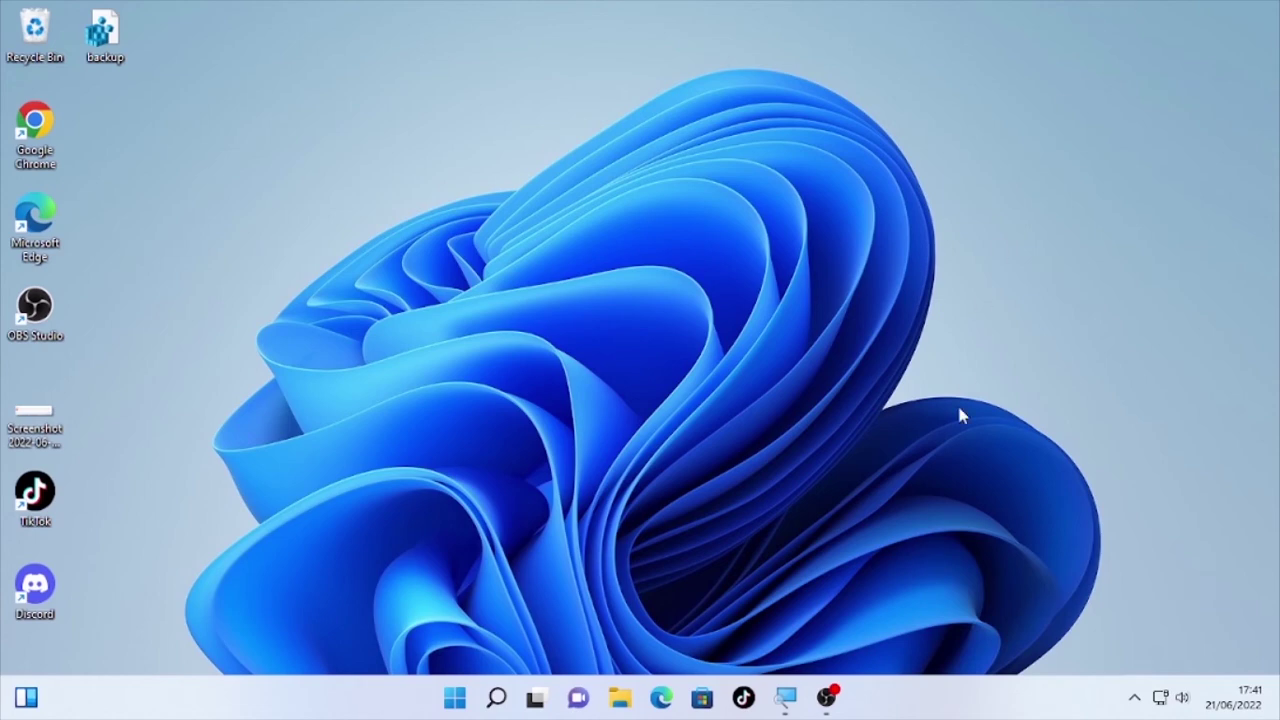
Search 'device manager' from the taskbar and open the Device Manager best match.
left_click(504, 704)
left_click(505, 704)
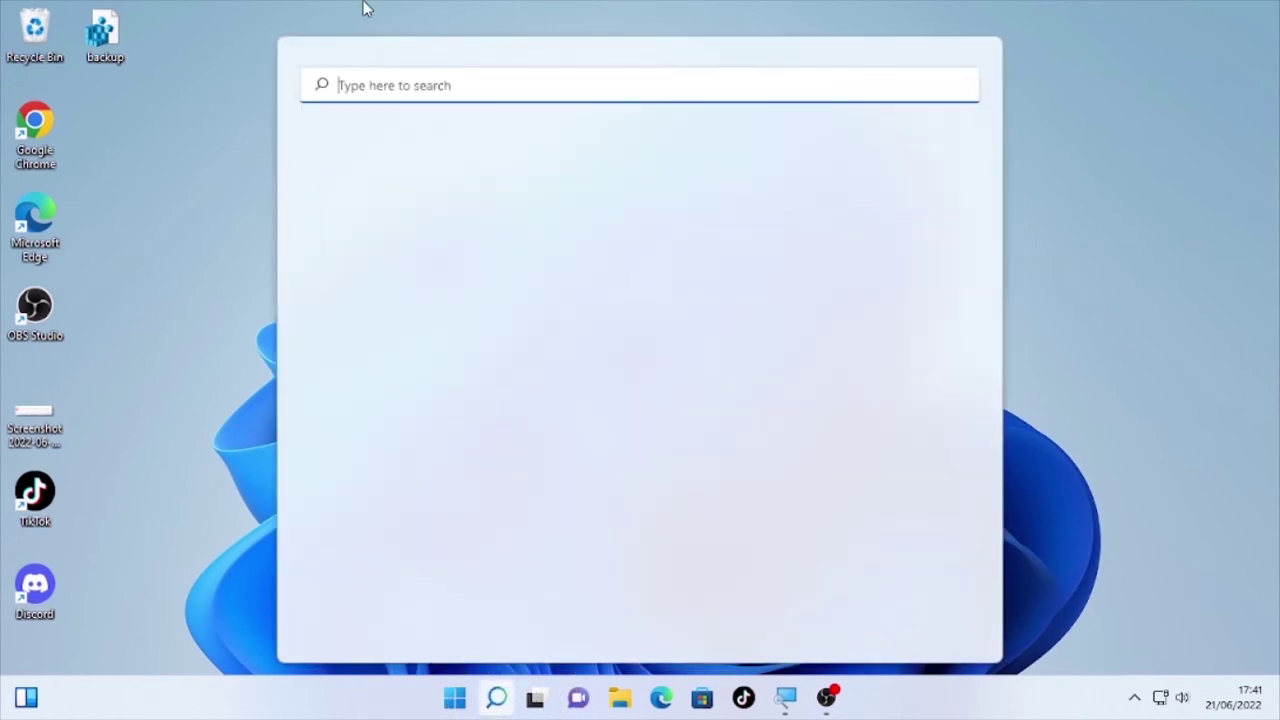
type("devb")
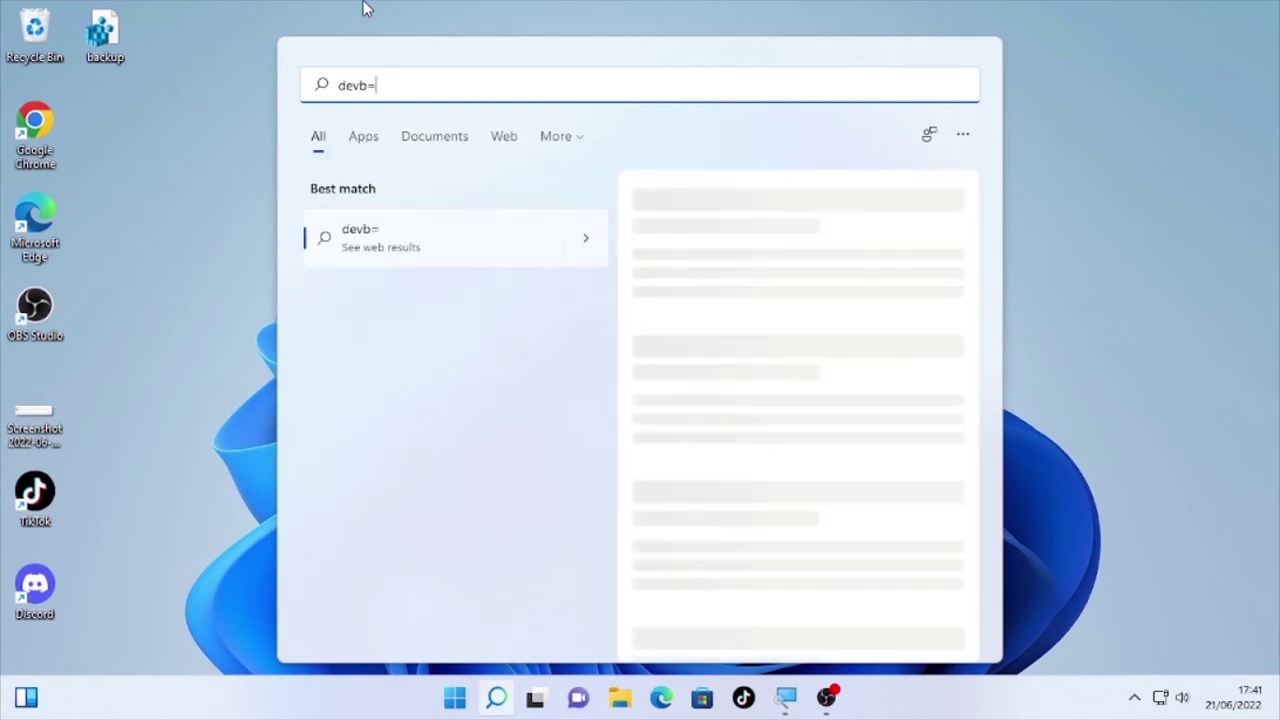
key("BackSpace")
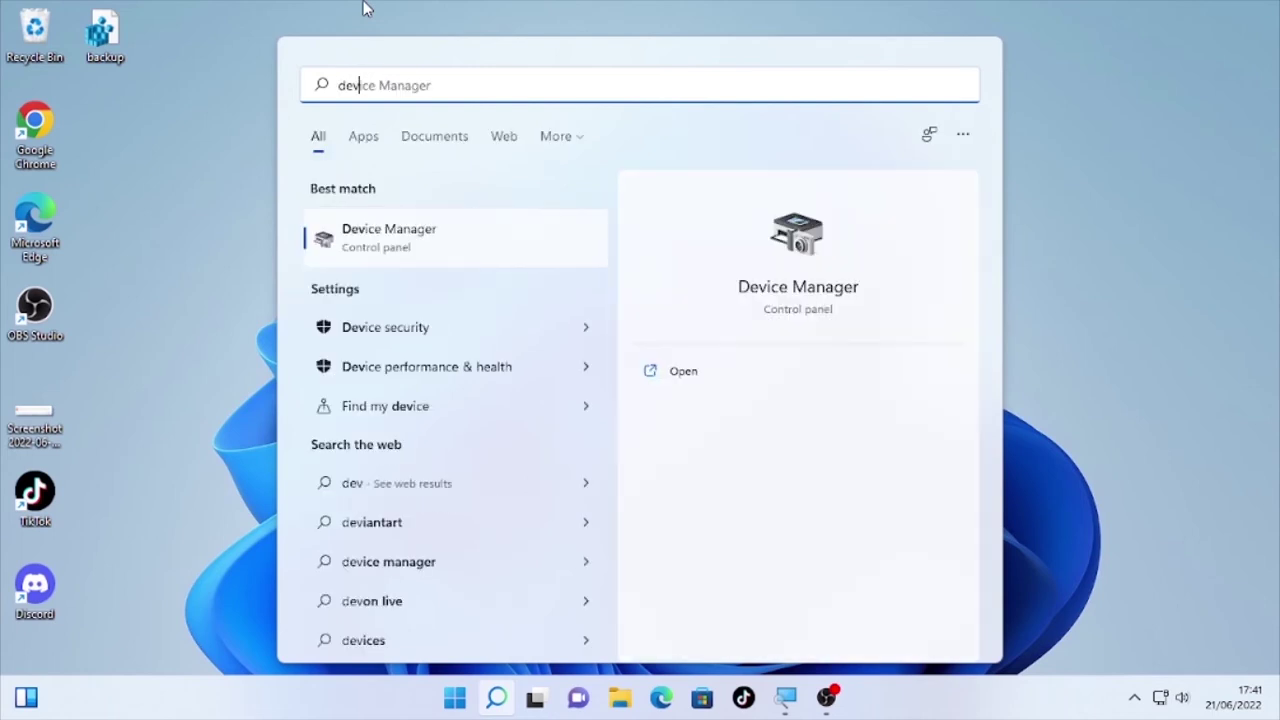
type("ice ")
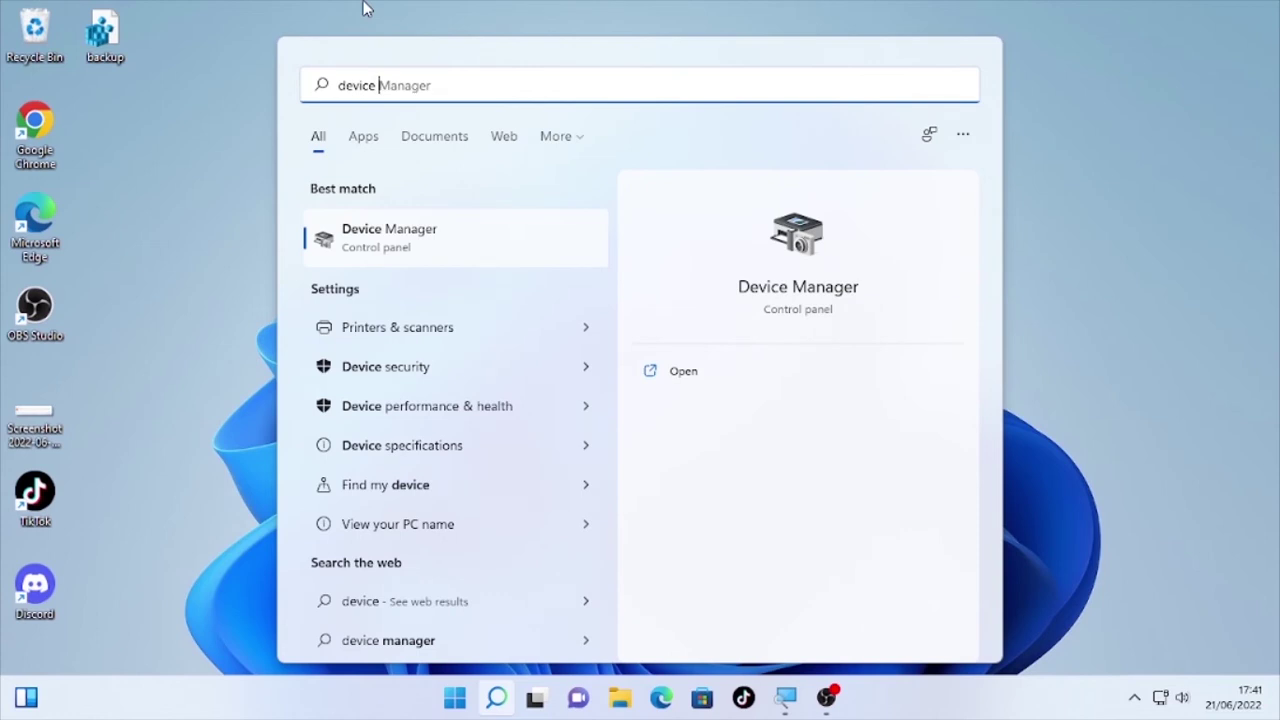
type("manager")
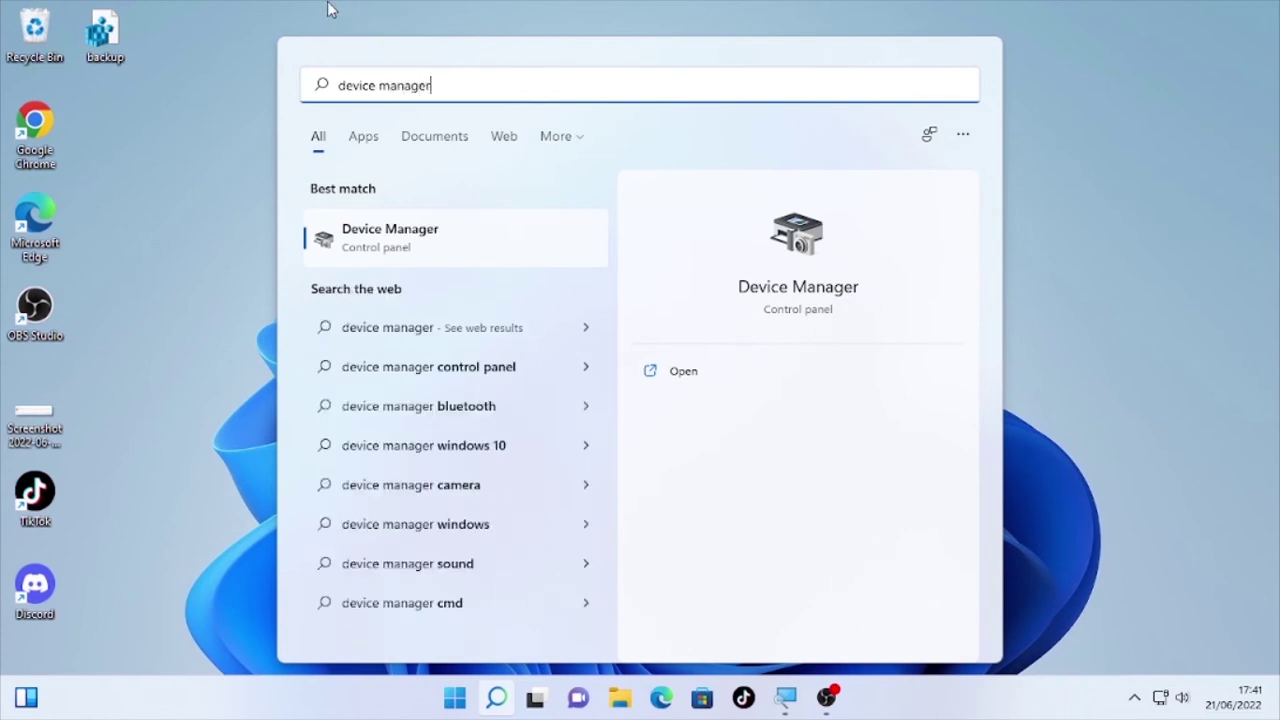
left_click(463, 245)
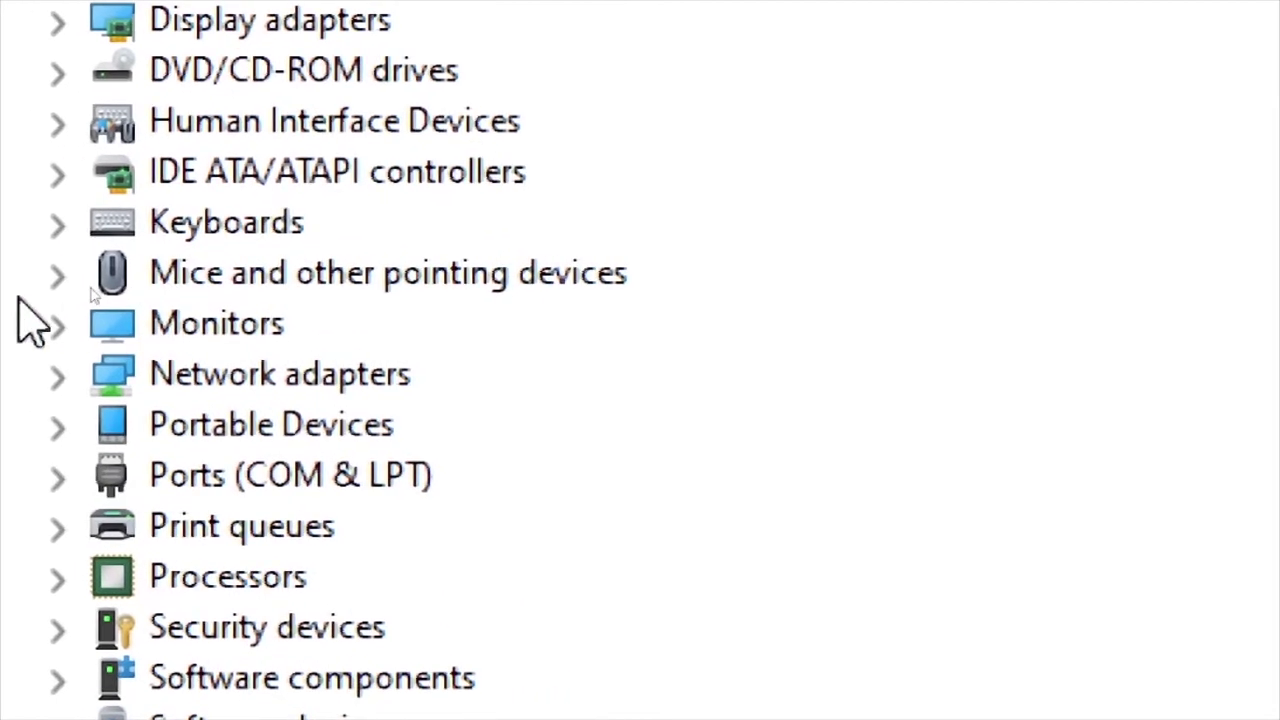
Expand Mice and other pointing devices and choose Uninstall device for HID-compliant mouse.
left_click(55, 278)
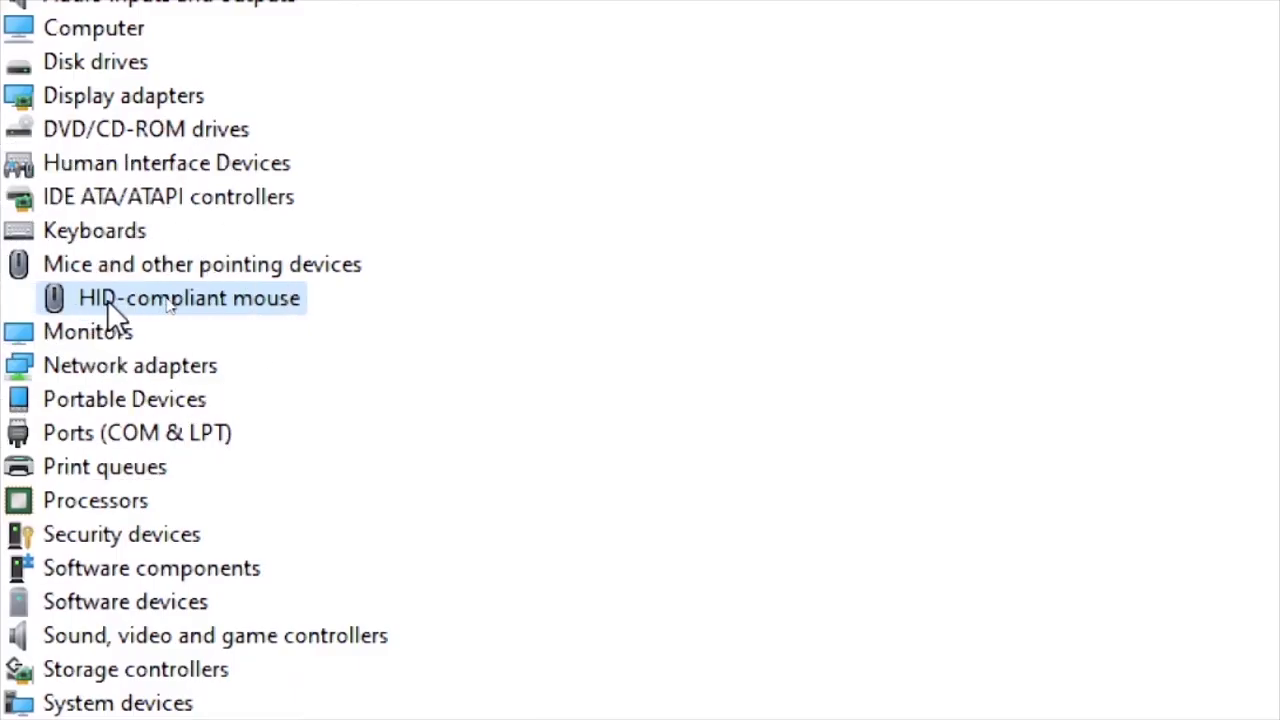
right_click(107, 300)
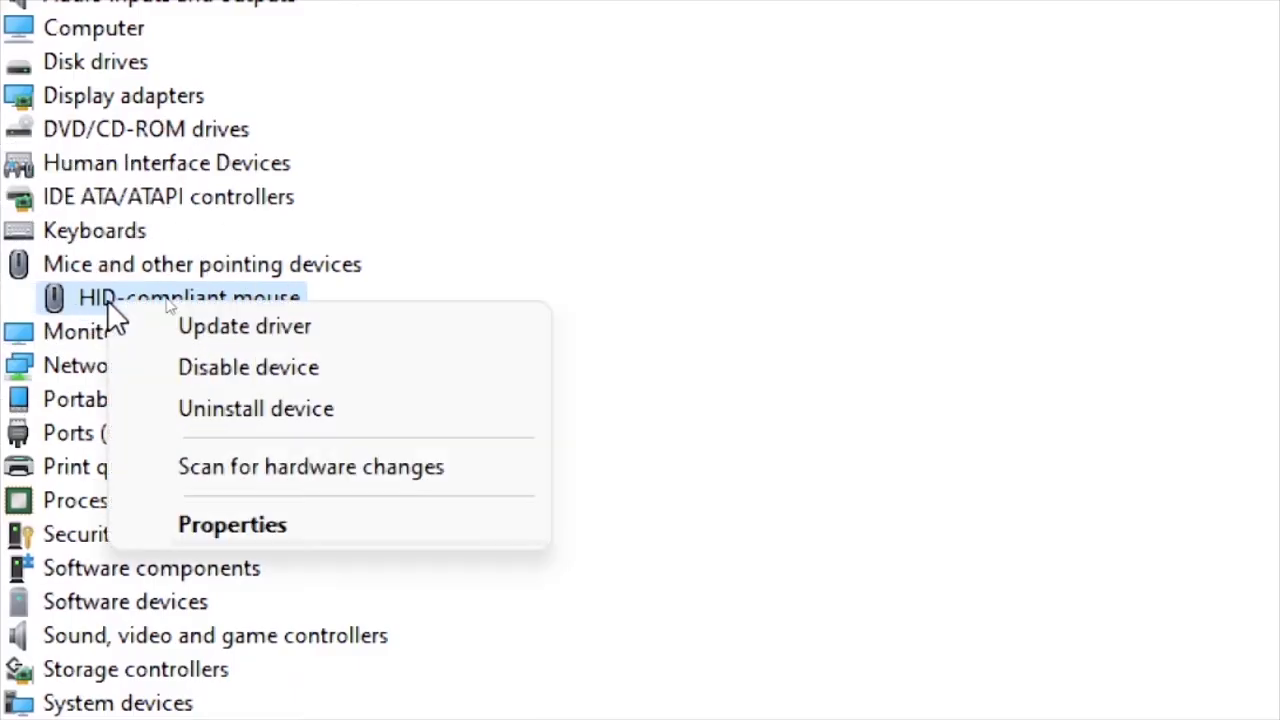
left_click(276, 408)
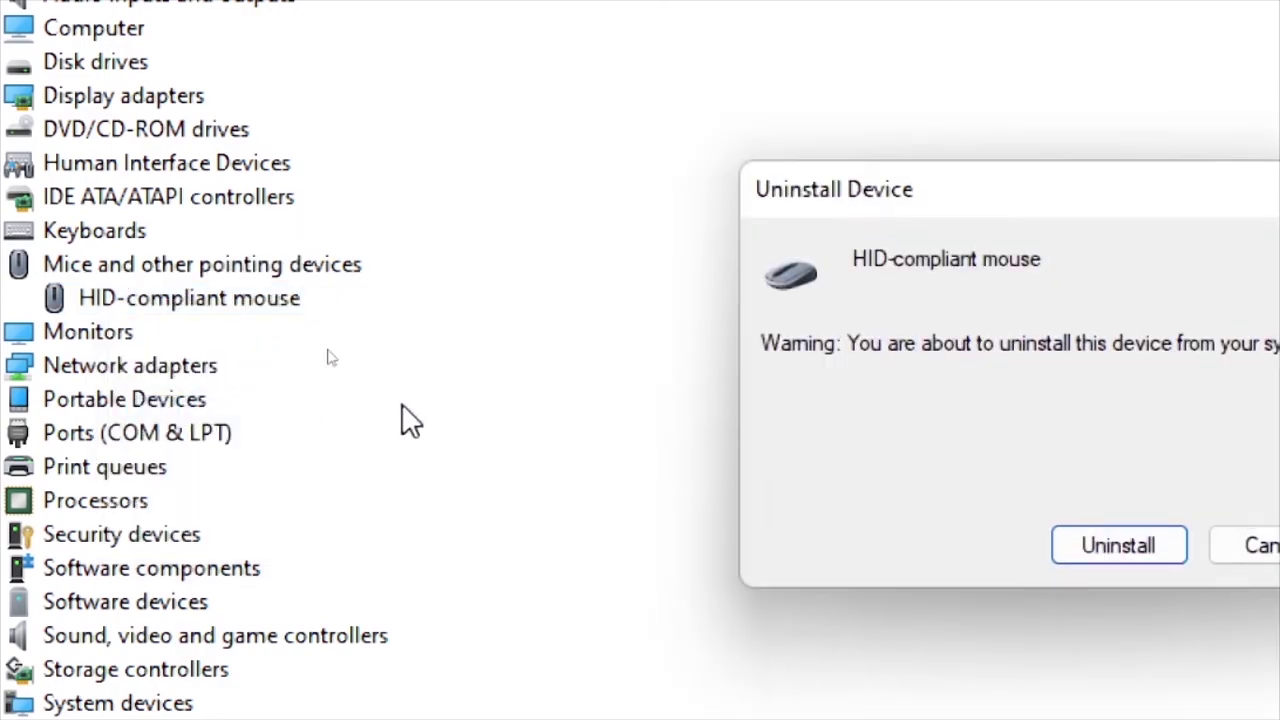